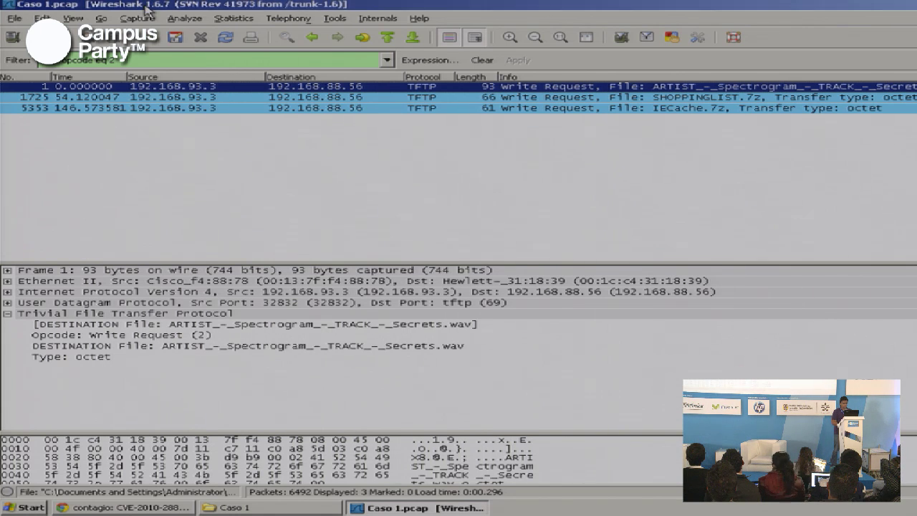
Close the Wireshark capture, deselect the Caso 1 capture file and restore the folder window to a smaller size
double_click(142, 6)
right_click(745, 7)
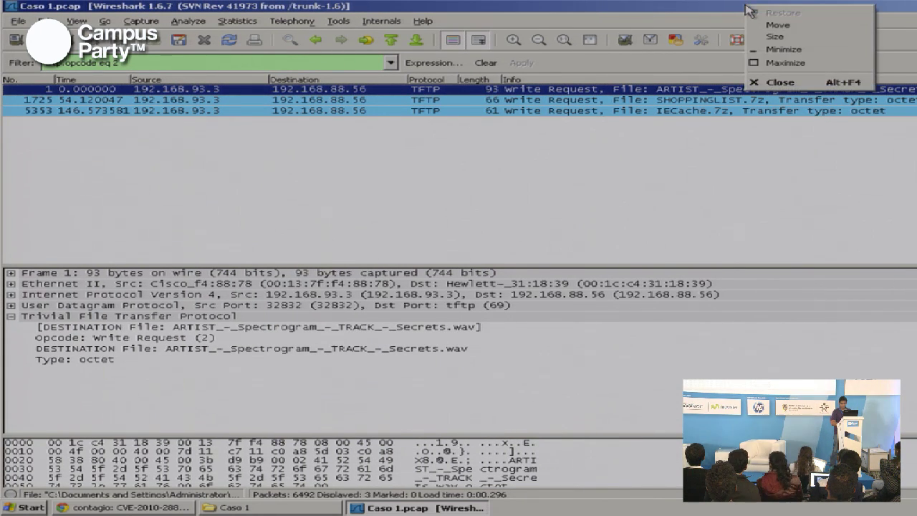
left_click(760, 84)
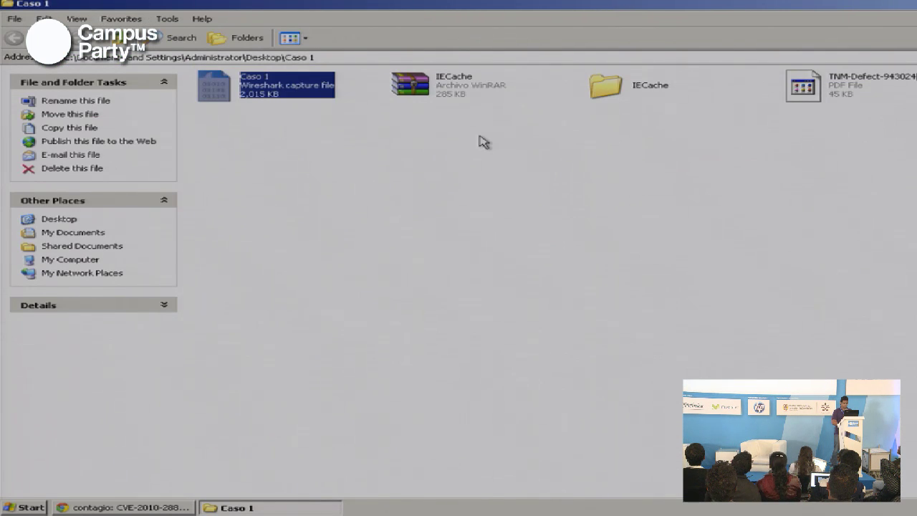
left_click(482, 141)
double_click(112, 6)
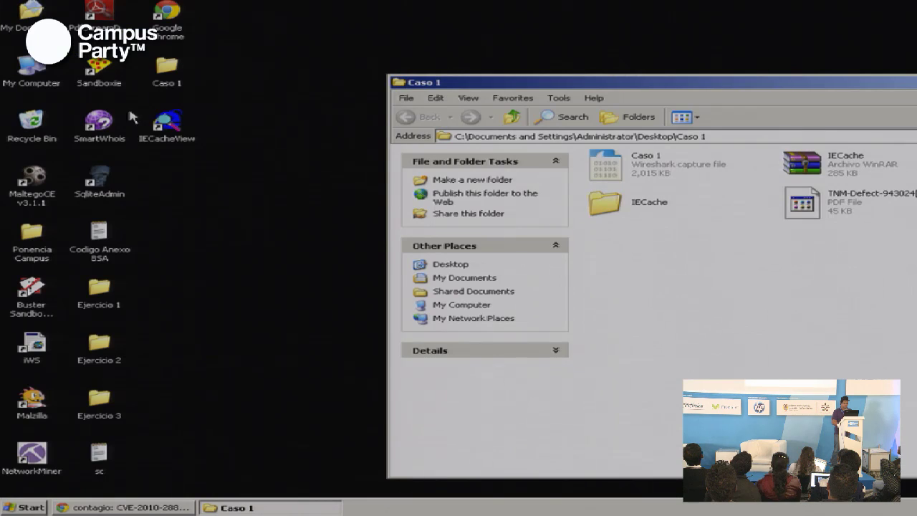
Clear the Caso 1 folder window out of the way and launch NetworkMiner from the desktop
double_click(41, 458)
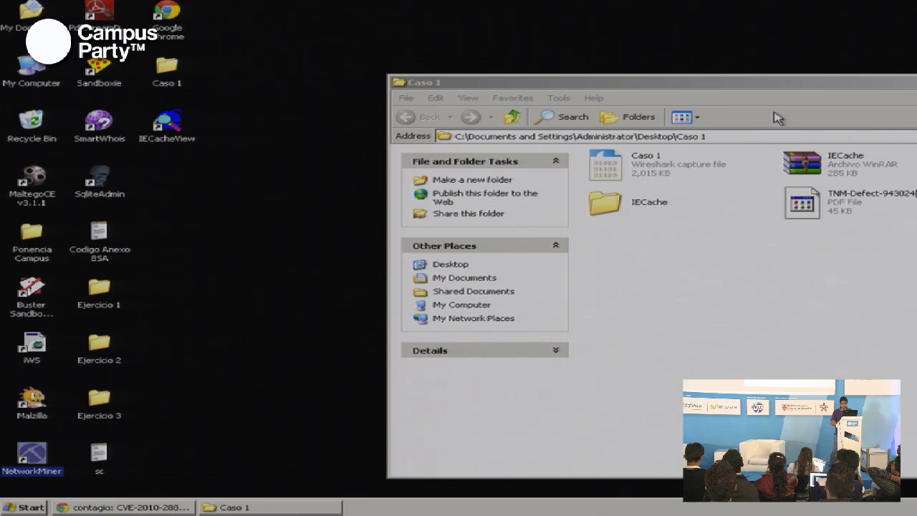
left_click_drag(736, 81, 532, 67)
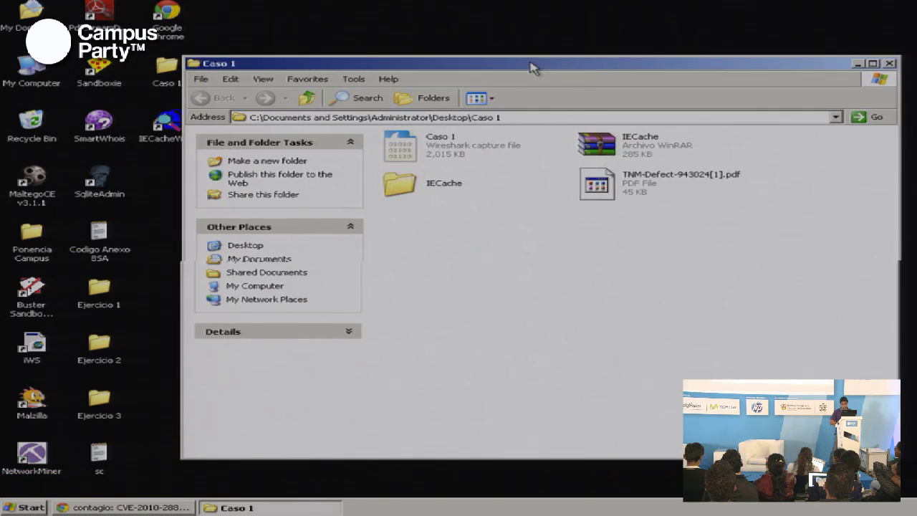
left_click(856, 63)
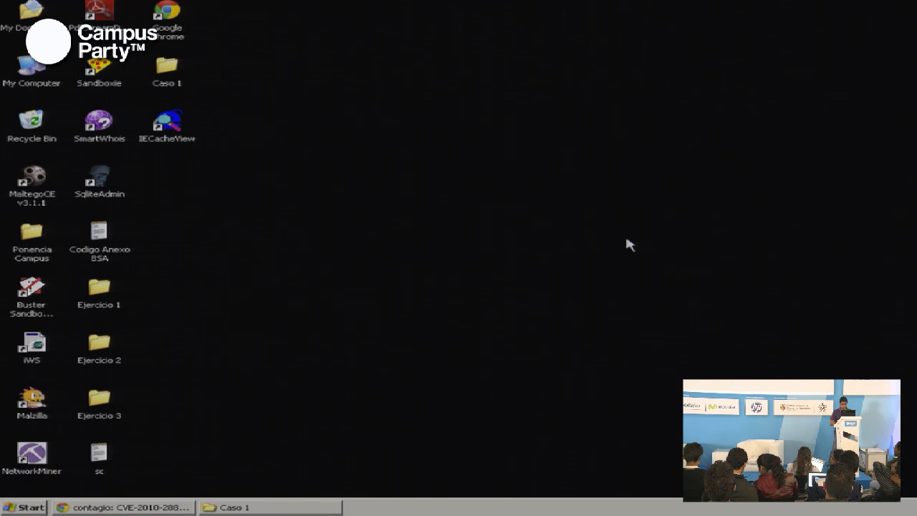
double_click(32, 455)
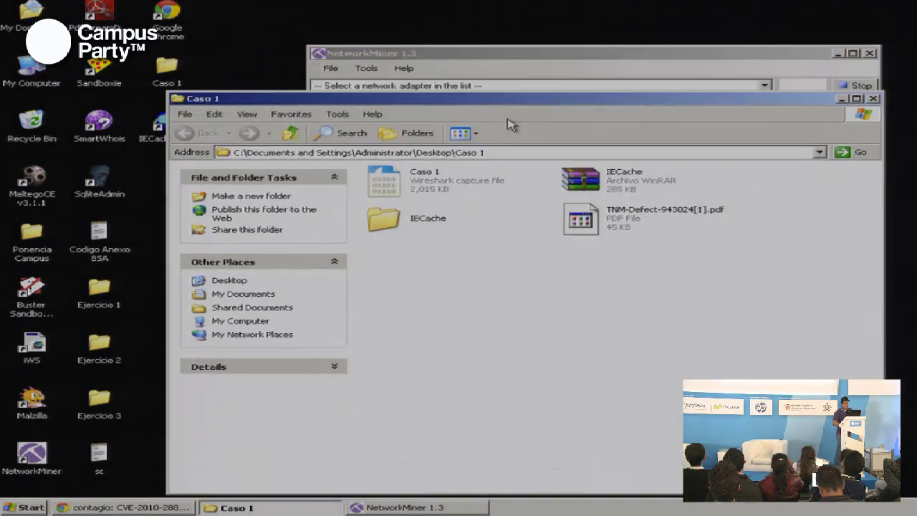
Load the Caso 1 Wireshark capture file from the Caso 1 folder into NetworkMiner and minimize the folder window
left_click_drag(507, 125, 473, 231)
left_click_drag(349, 309, 437, 179)
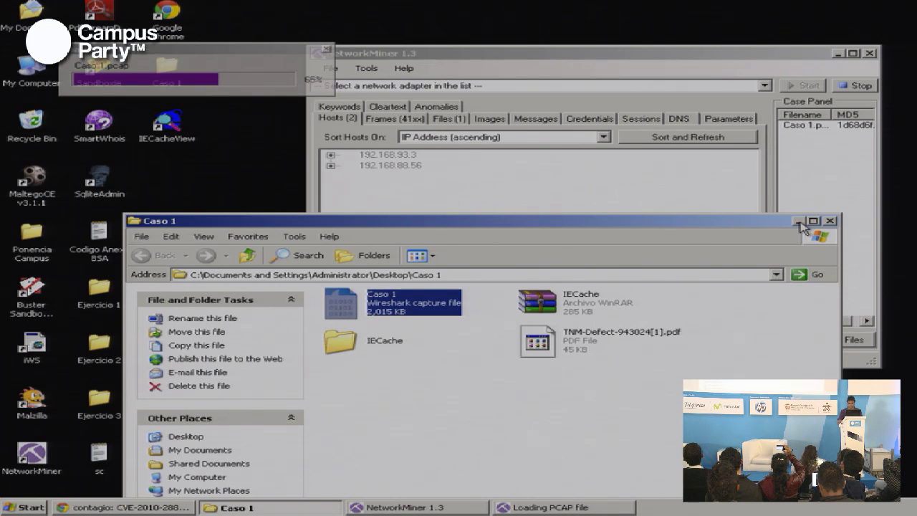
left_click(799, 222)
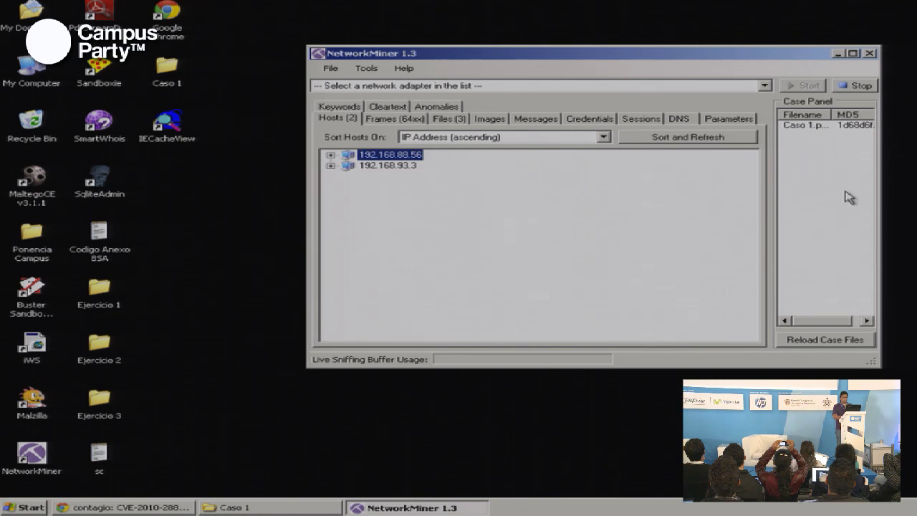
List the files extracted from the capture and view the containing folder of the ARTIST audio file, closing it after inspection
left_click(459, 121)
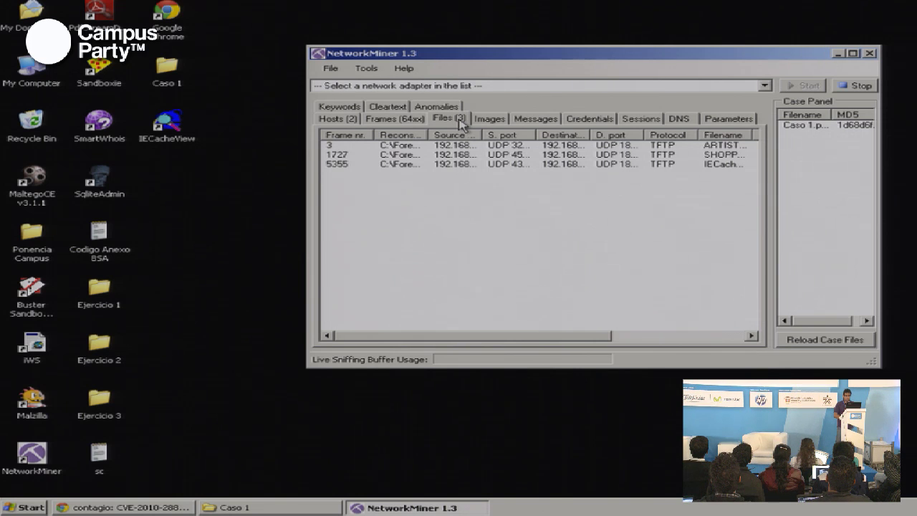
right_click(449, 146)
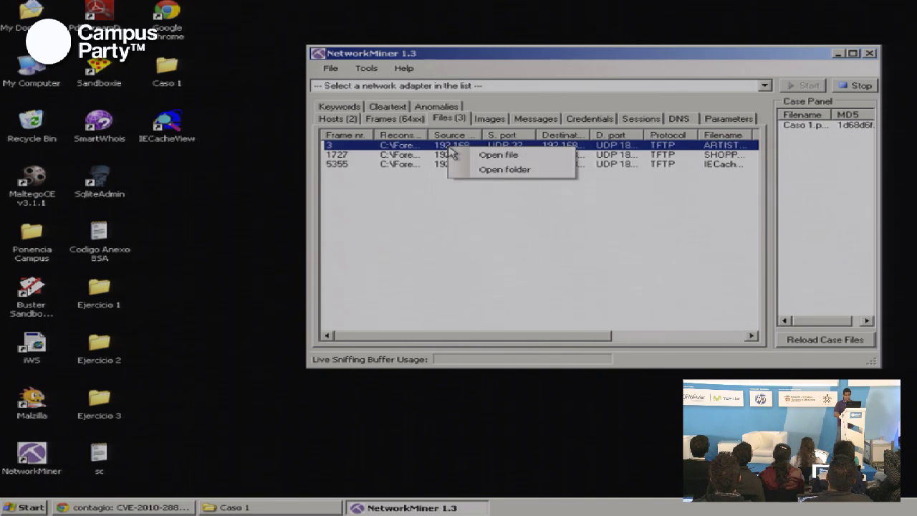
left_click(485, 170)
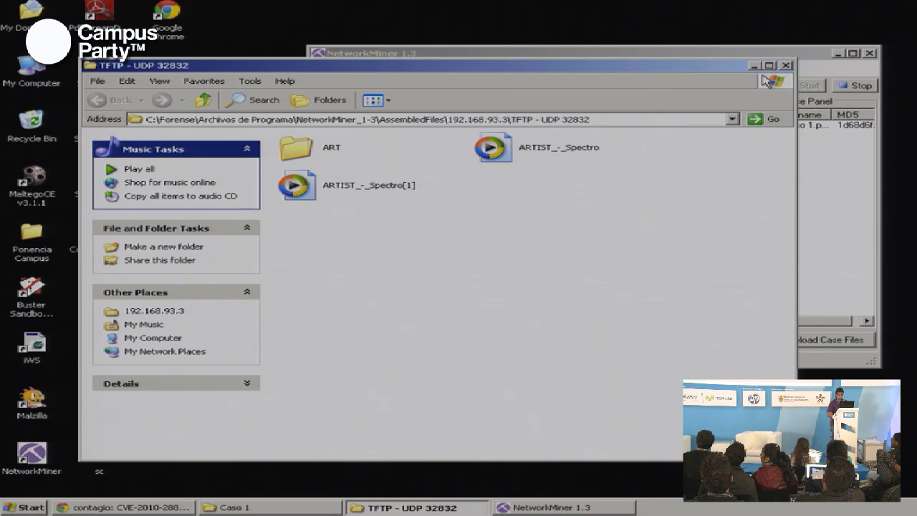
left_click(786, 66)
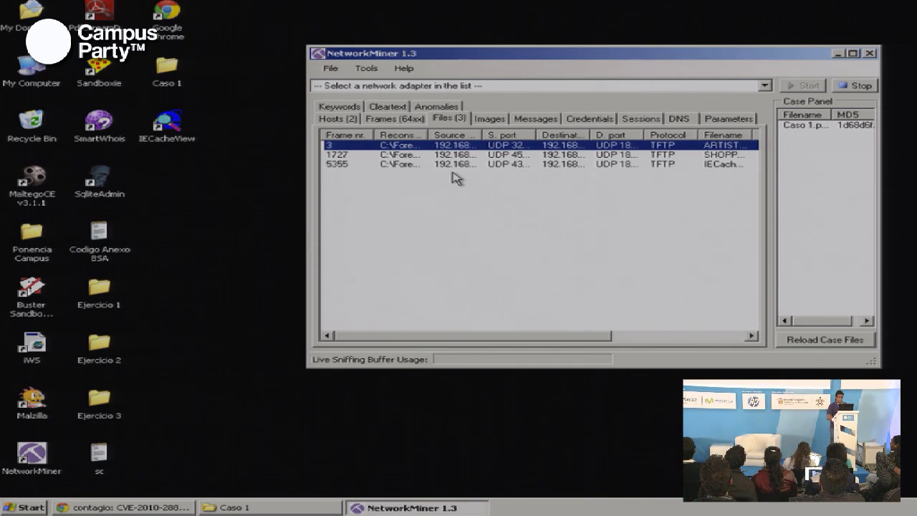
View the containing folders of the extracted SHOPPINGLIST and IECache archives, closing each one after inspection
right_click(424, 155)
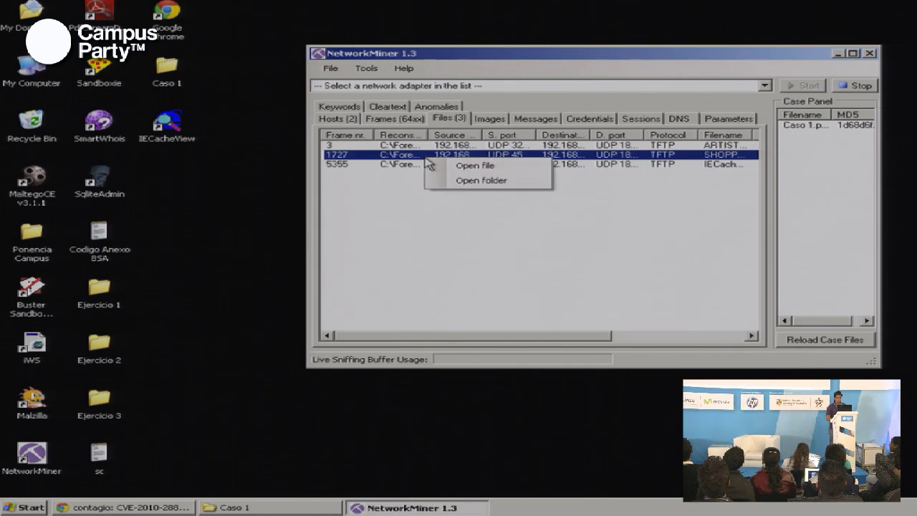
left_click(454, 182)
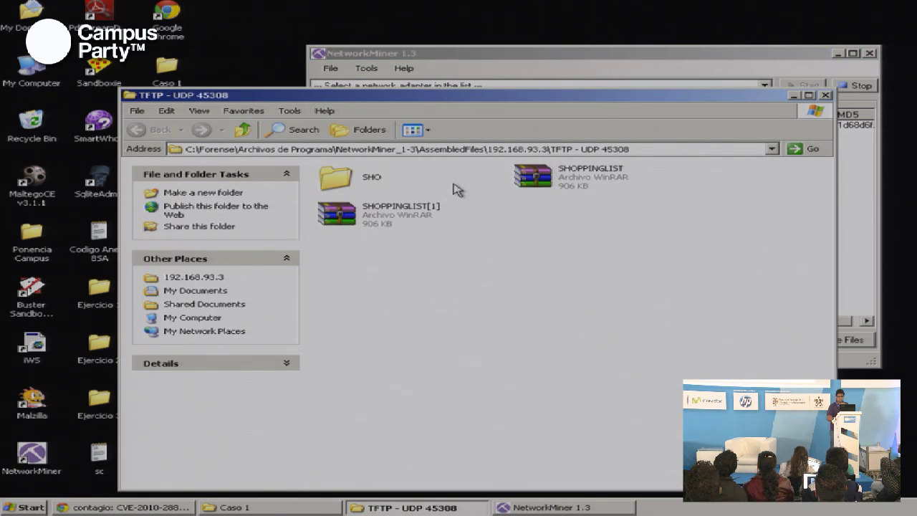
left_click(825, 95)
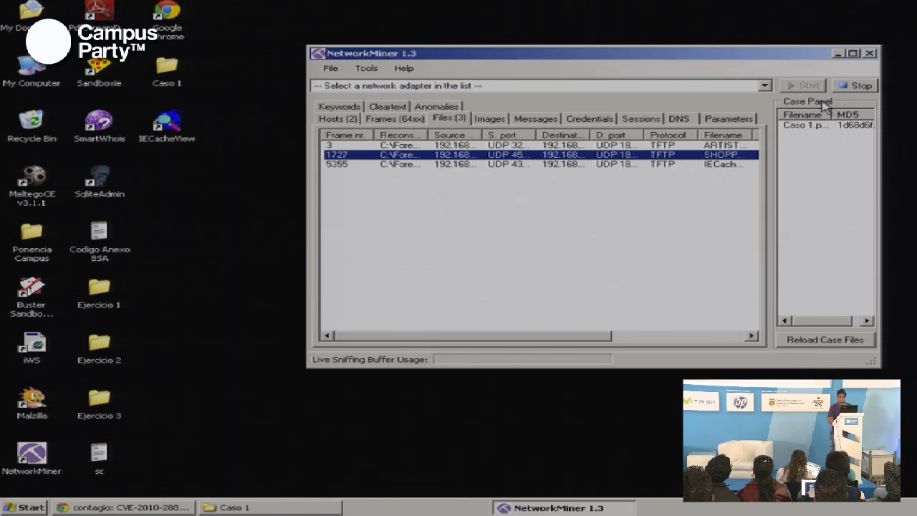
right_click(569, 166)
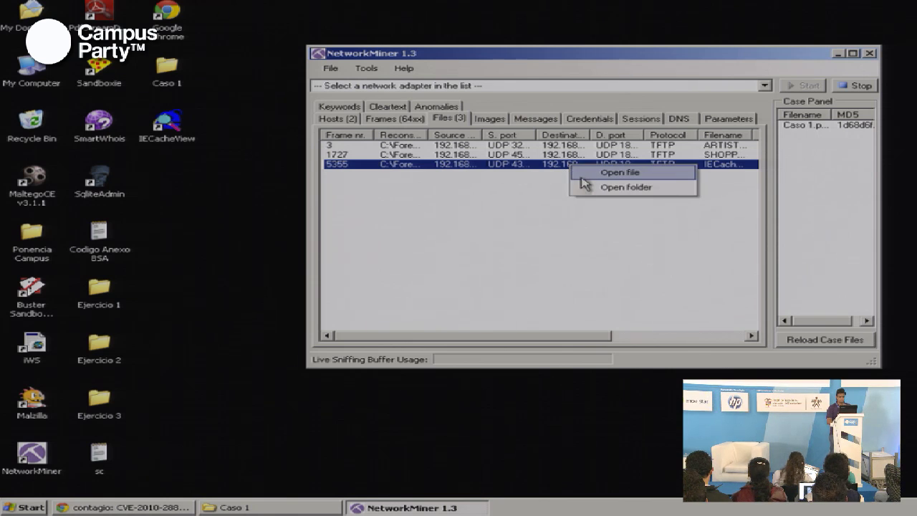
left_click(588, 189)
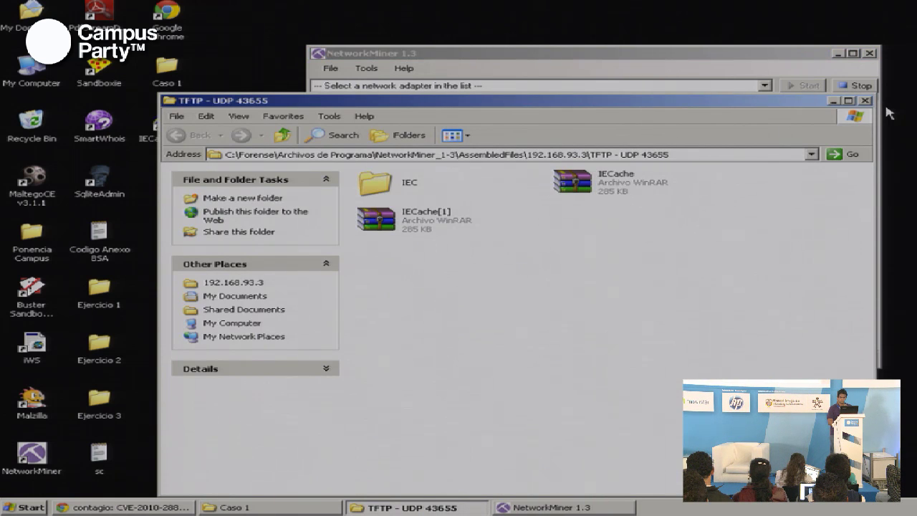
left_click(864, 101)
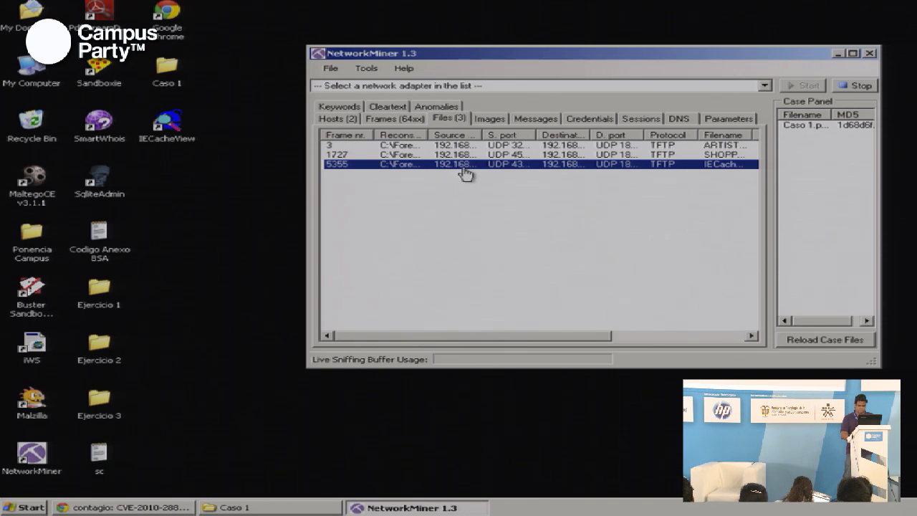
Bring back the Caso 1 folder window maximized, look inside its IECache folder and return to Caso 1
left_click(281, 508)
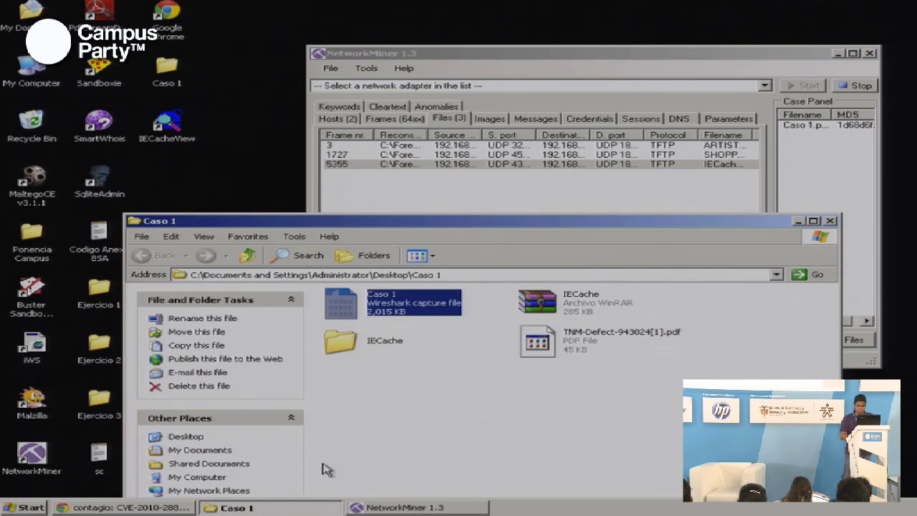
double_click(473, 228)
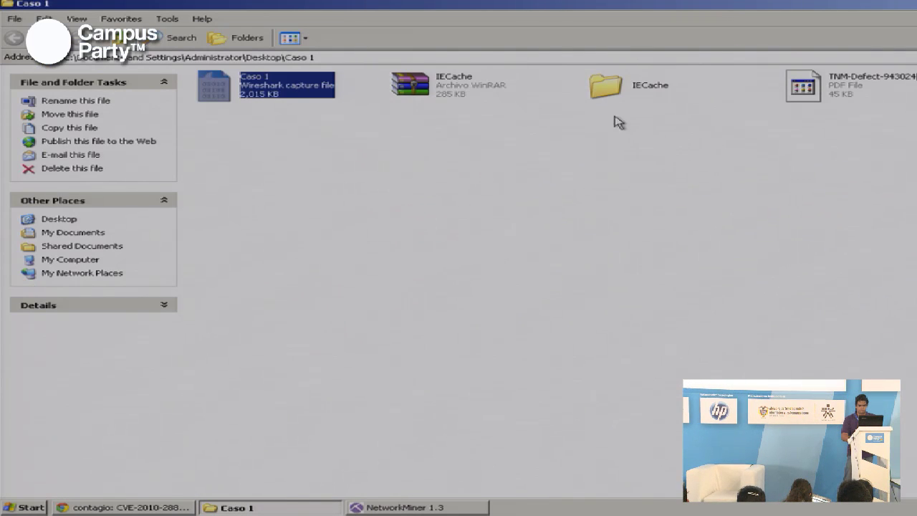
left_click(440, 95)
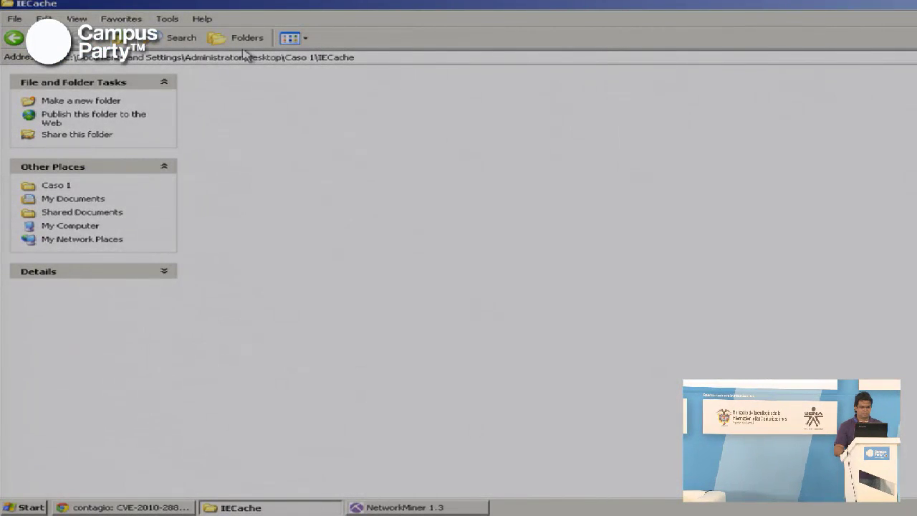
left_click(13, 37)
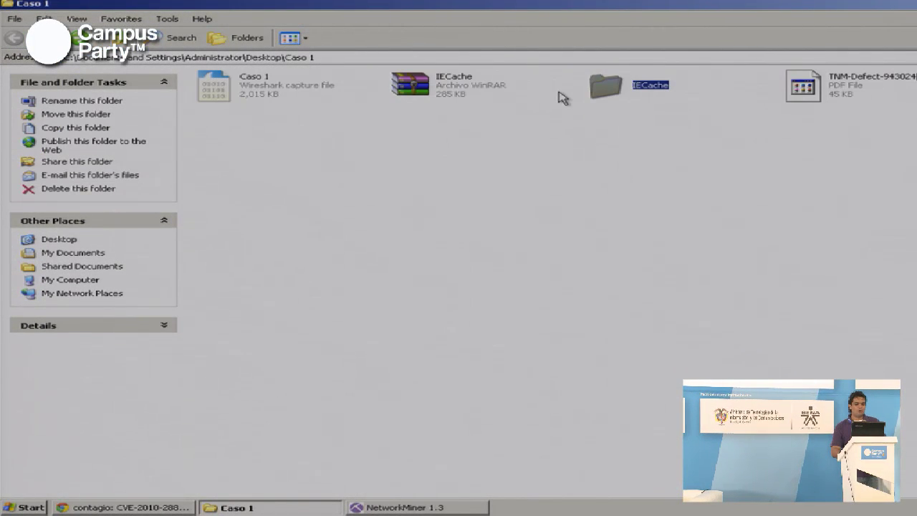
Check the properties of the IECache folder for its size and number of files, and close them
right_click(593, 88)
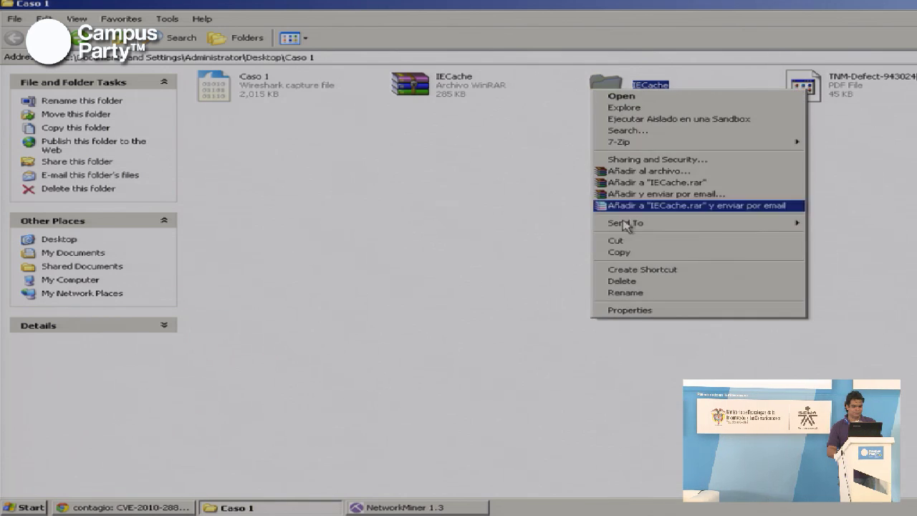
left_click(626, 310)
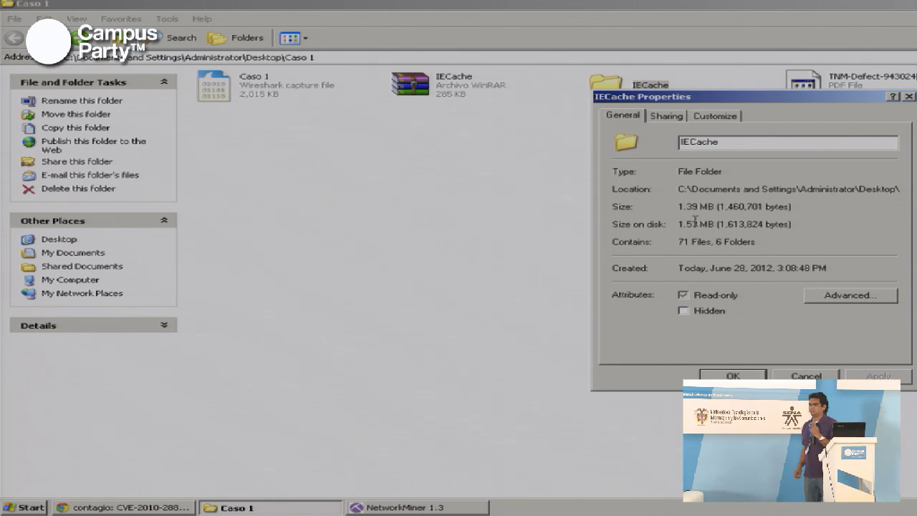
left_click(908, 96)
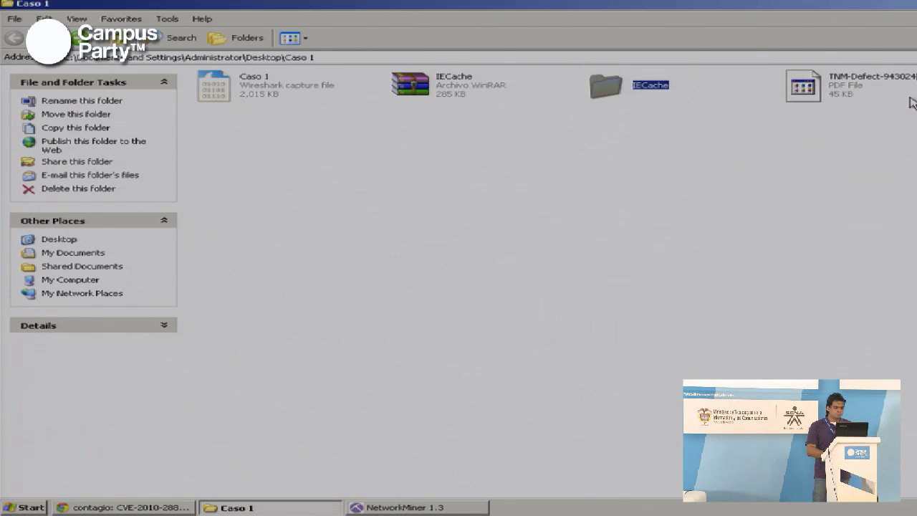
Restore the Caso 1 folder window to its smaller size, close NetworkMiner and minimize the folder window
double_click(351, 6)
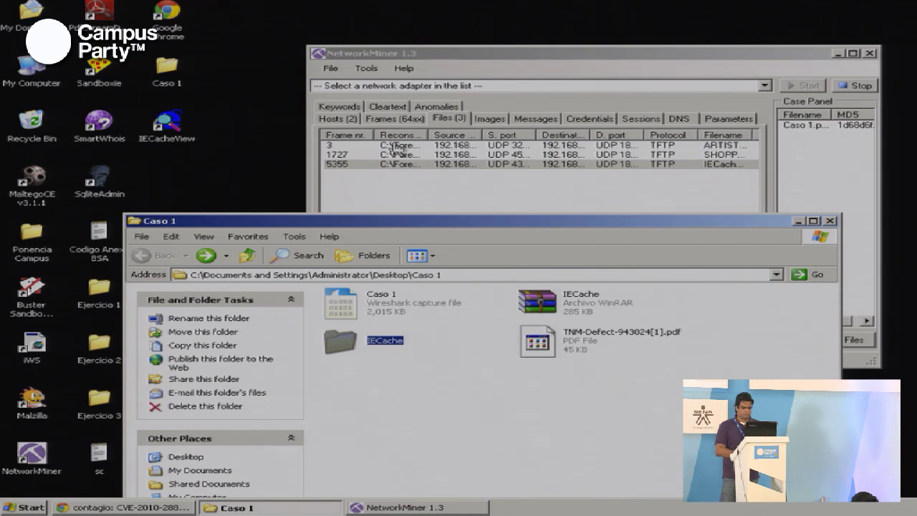
left_click(868, 53)
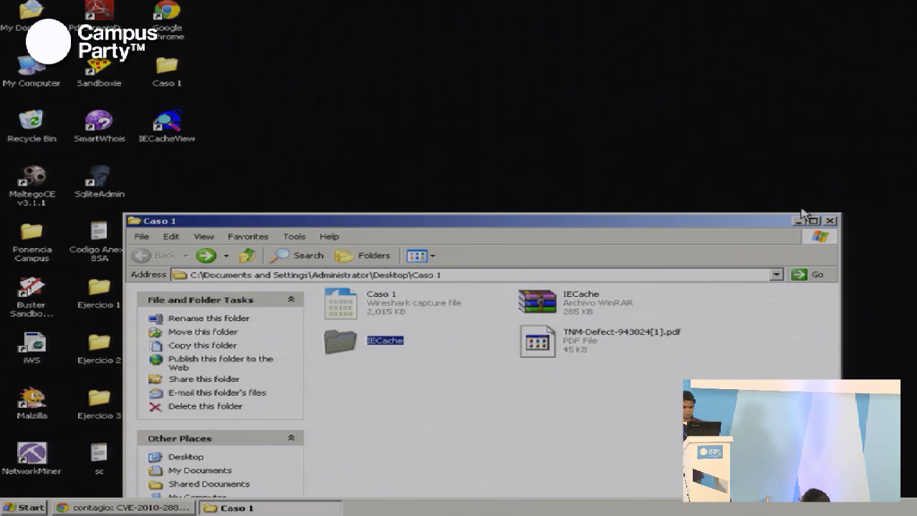
left_click(797, 221)
Launch IECacheView and load the IECache folder inside Caso 1 on the desktop as the cache folder
left_click(164, 143)
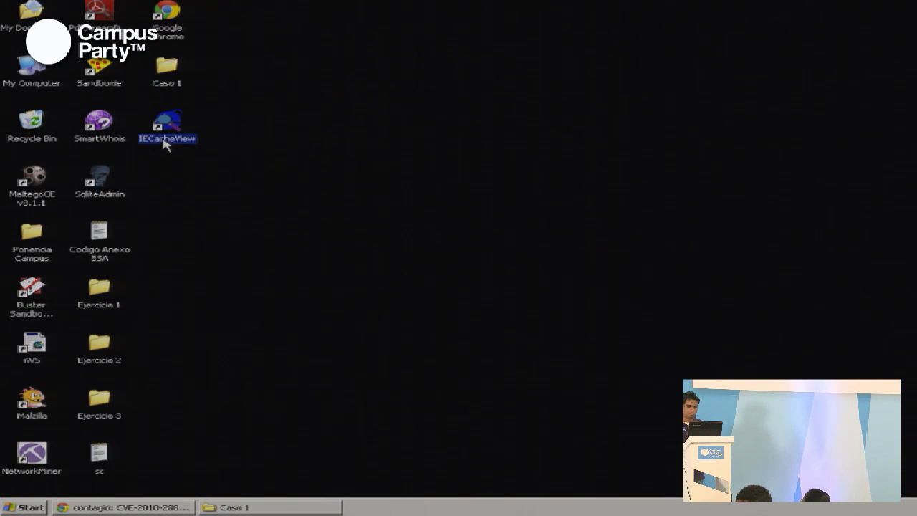
double_click(164, 141)
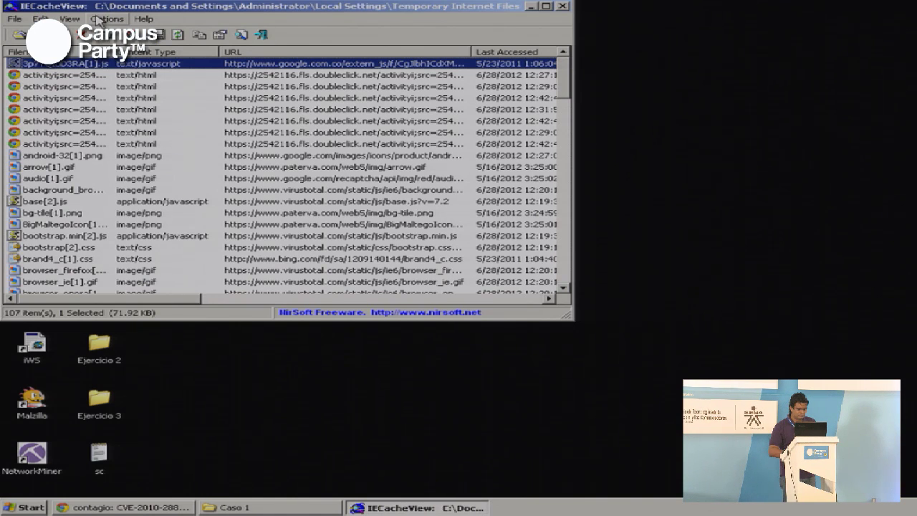
left_click(16, 19)
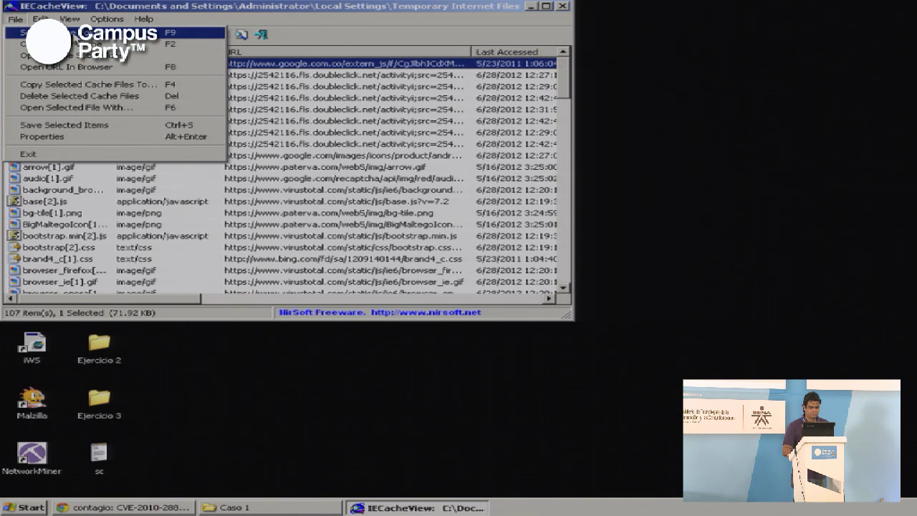
left_click(75, 33)
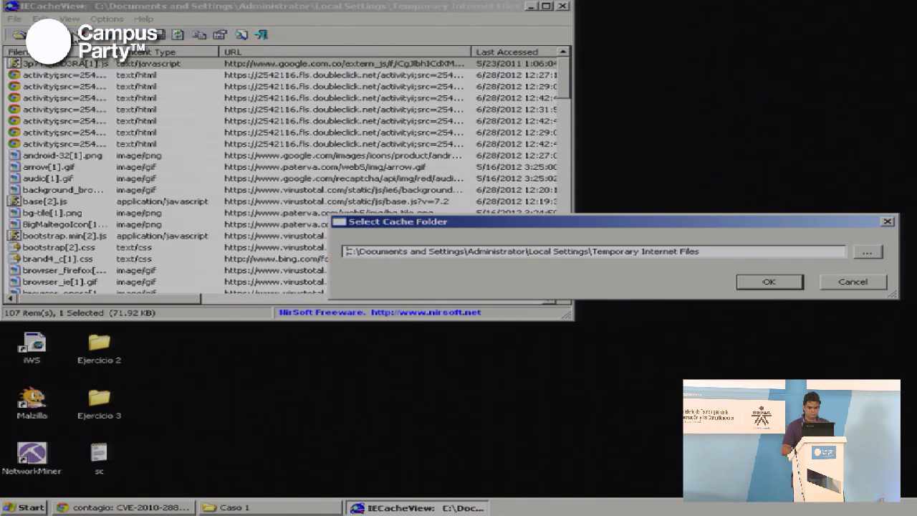
left_click(865, 252)
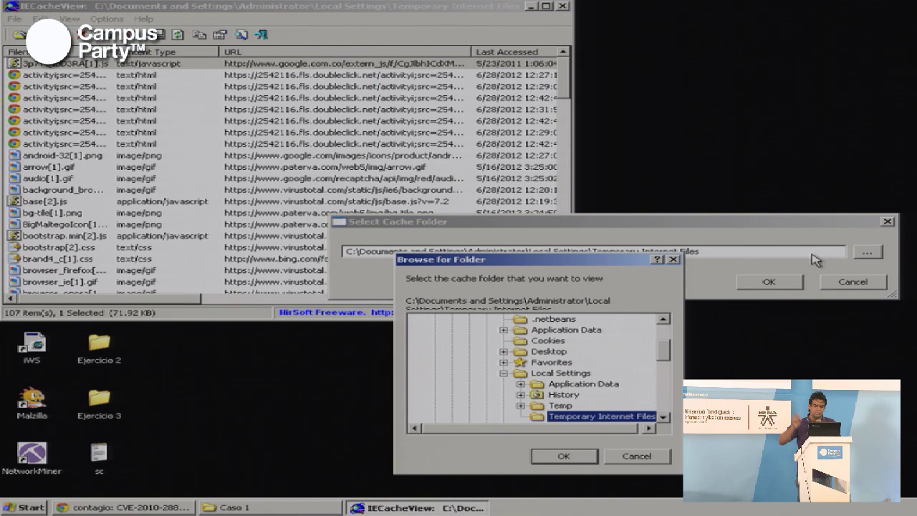
left_click(666, 337)
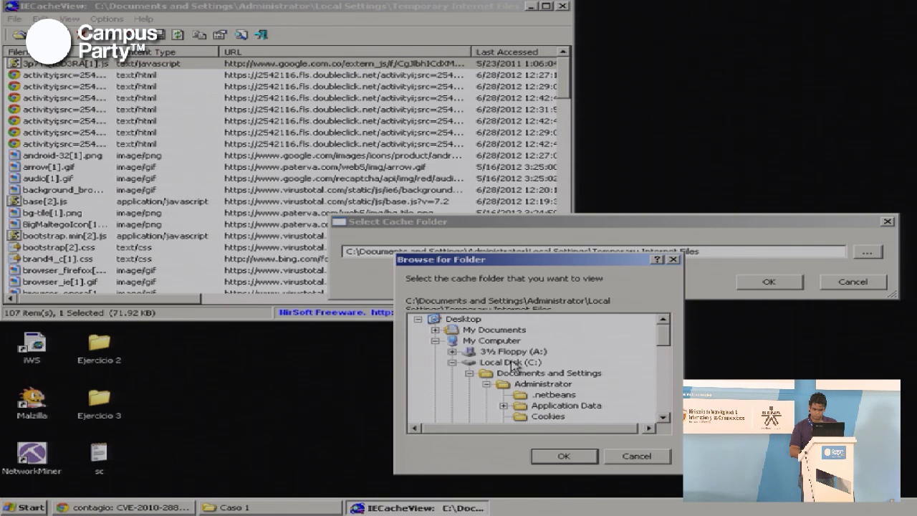
left_click_drag(663, 340, 660, 409)
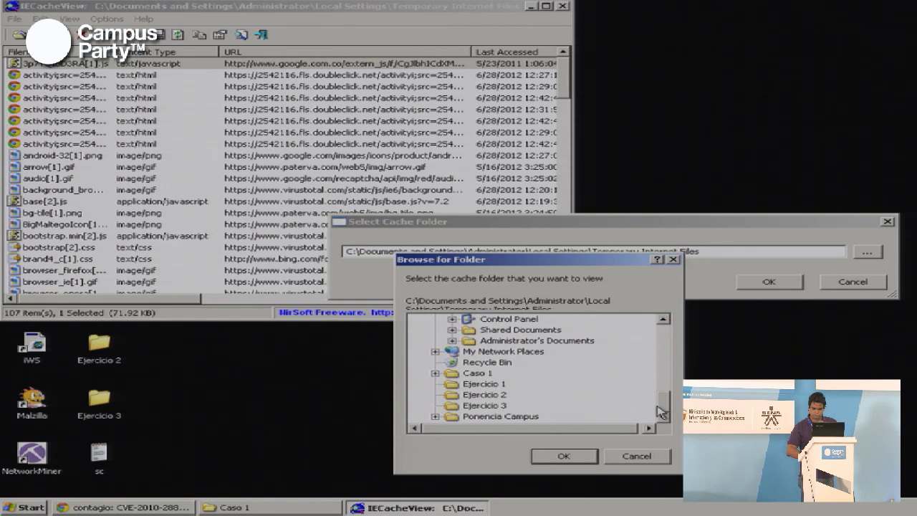
left_click(434, 373)
left_click(495, 385)
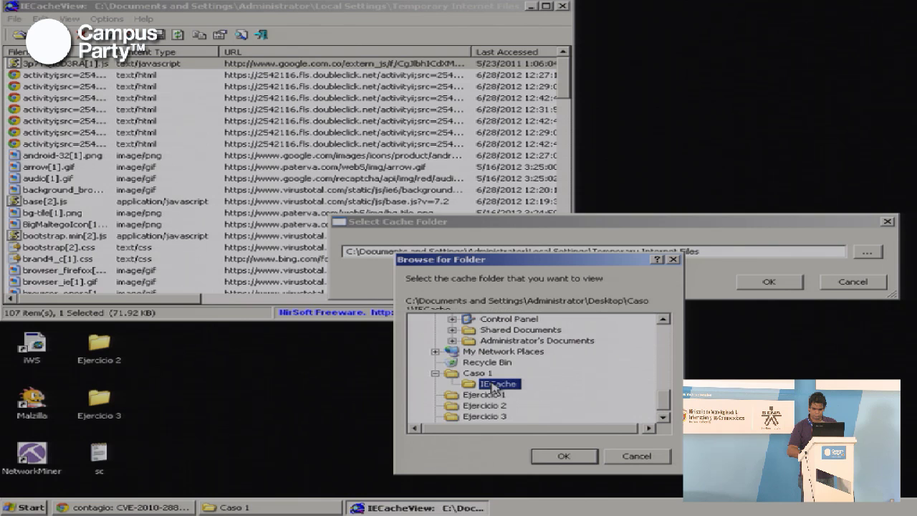
left_click(559, 456)
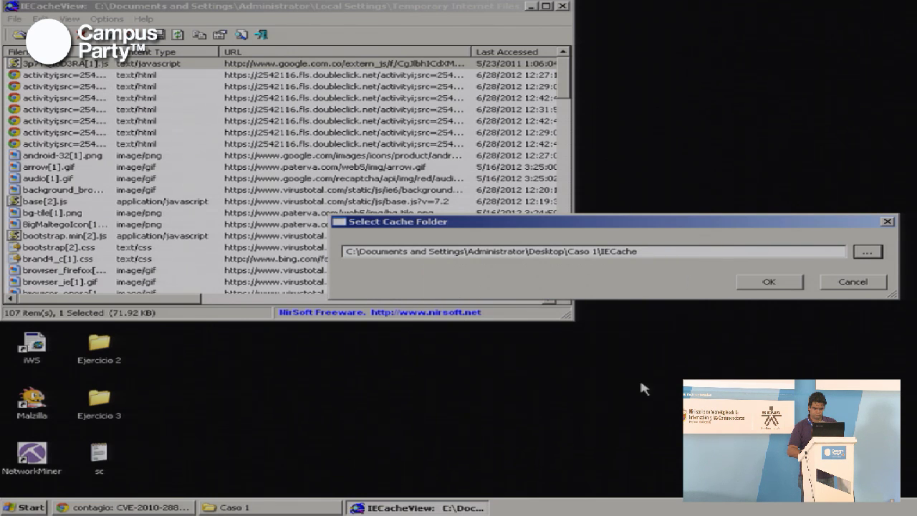
left_click(768, 286)
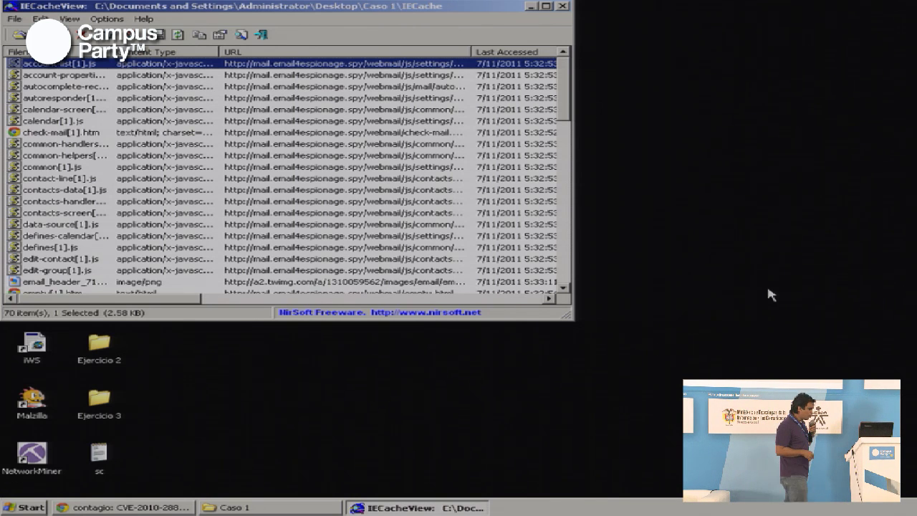
Widen the Filename column of the cache list so that the long file names fit
key("Down")
key("Down")
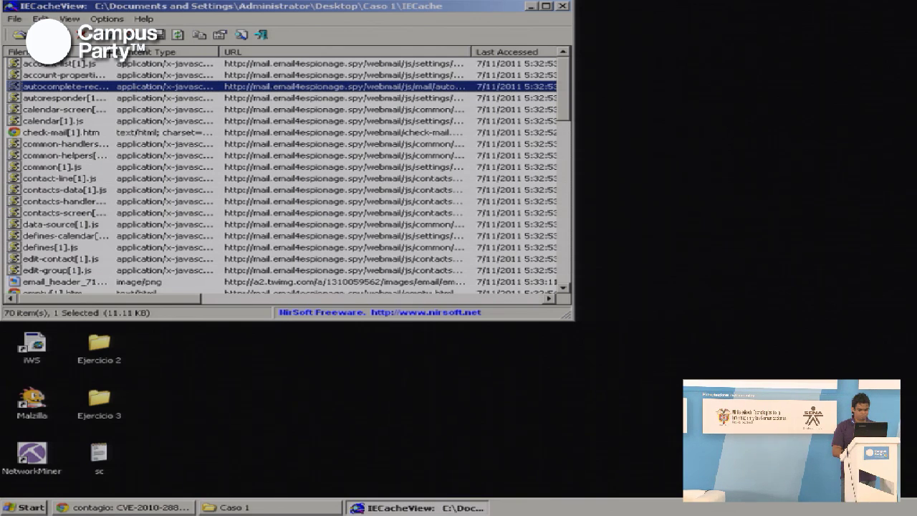
left_click_drag(111, 52, 204, 65)
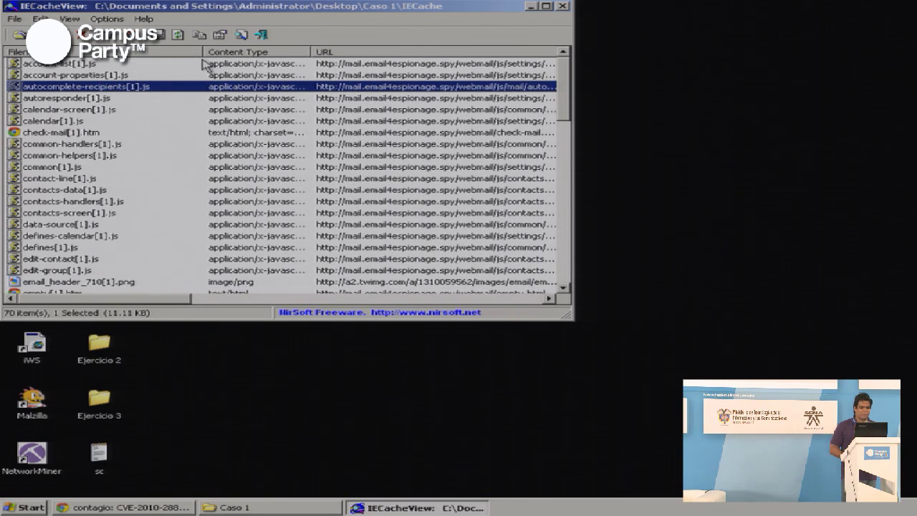
Examine the first half of the cached webmail entries and select the mail message below the history-storage[1].htm files
key("Down")
key("Down")
key("Down")
key("Down")
key("Up")
key("Down")
key("Down")
key("Down")
key("Down")
key("Down")
key("Down")
key("Down")
key("Down")
key("Down")
key("Down")
key("Down")
key("Down")
key("Down")
key("Down")
key("Down")
key("Down")
key("Down")
key("Down")
key("Down")
key("Down")
key("Down")
key("Down")
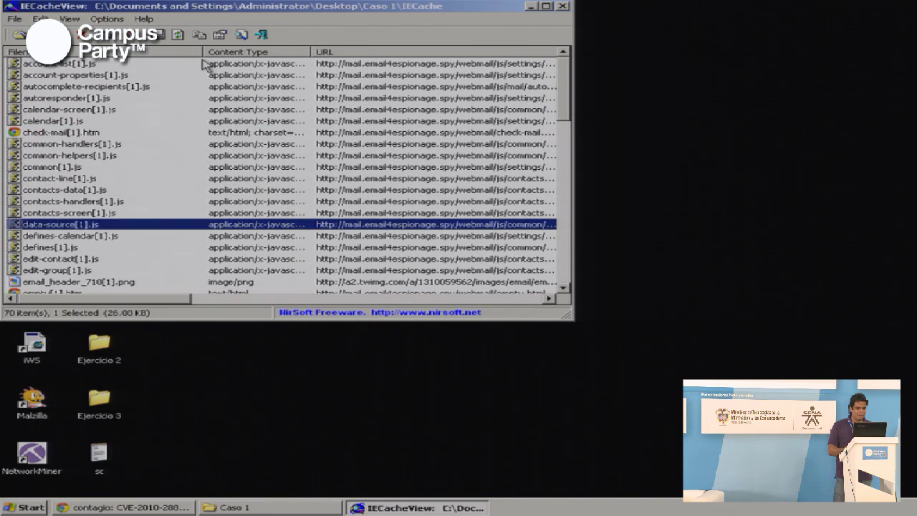
key("Down")
key("Down")
key("Down")
key("Down")
key("Down")
key("Down")
key("Down")
key("Down")
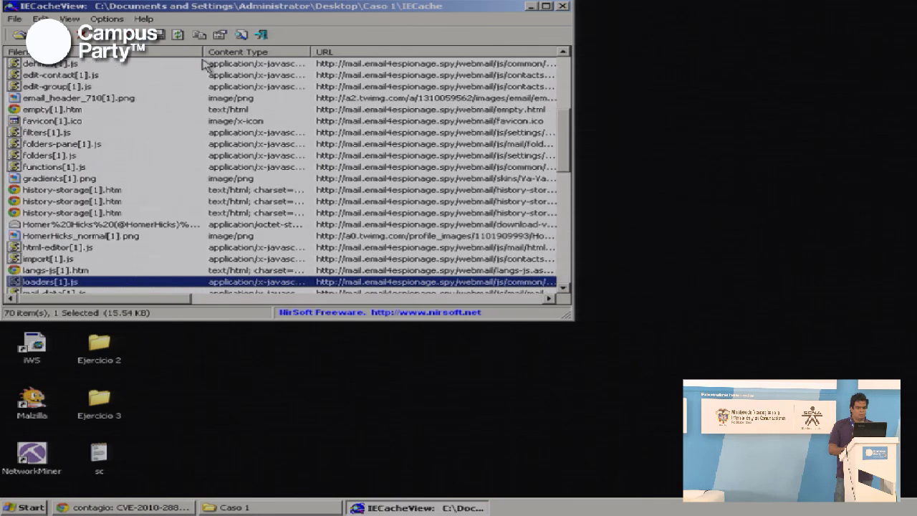
left_click(117, 202)
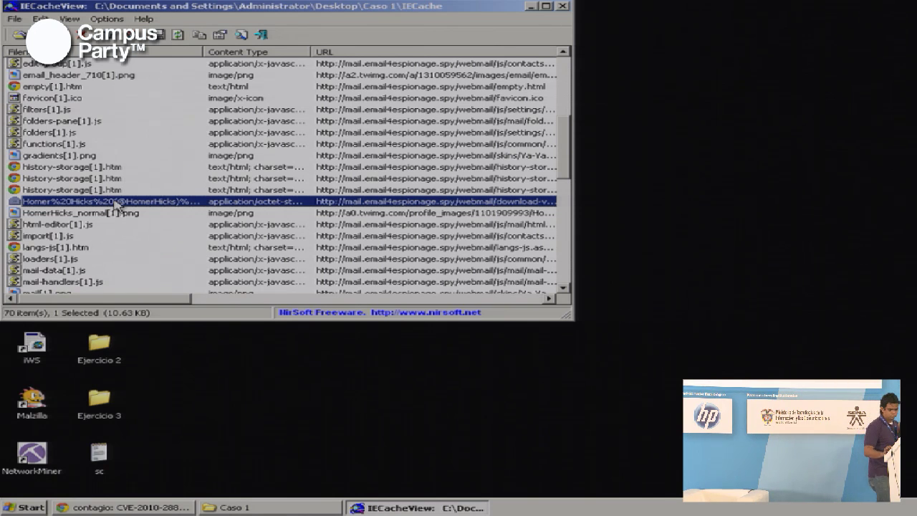
Examine the remaining cache entries for suspicious files and select TNM-Defect-943024[1].pdf
key("Down")
key("Down")
key("Down")
key("Down")
key("Down")
key("Down")
key("Down")
key("Down")
key("Down")
key("Down")
key("Down")
key("Down")
key("Down")
key("Down")
key("Down")
key("Down")
key("Down")
key("Down")
key("Down")
key("Down")
key("Down")
key("Down")
key("Down")
key("Down")
key("Down")
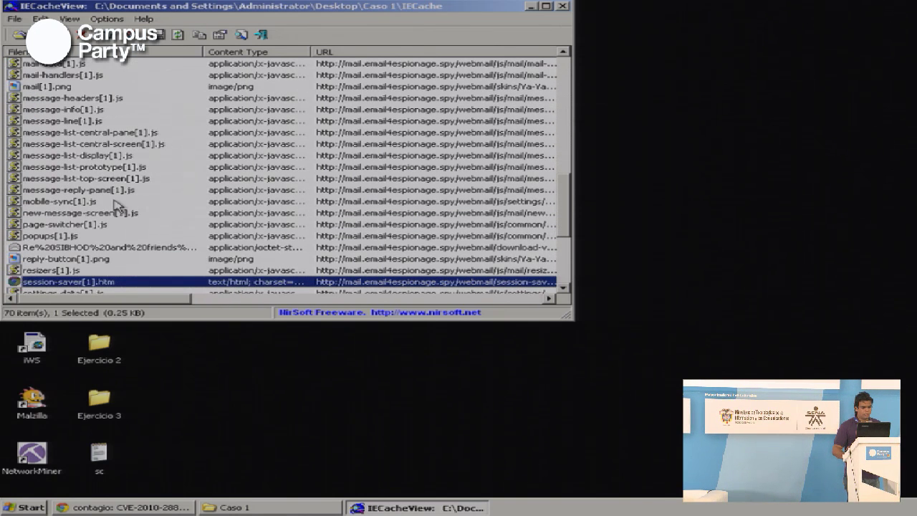
key("Up")
key("Up")
key("Up")
key("Down")
key("Down")
key("Down")
key("Down")
key("Down")
key("Down")
key("Down")
key("Down")
key("Down")
key("Down")
key("Down")
key("Down")
key("Up")
key("Up")
key("Up")
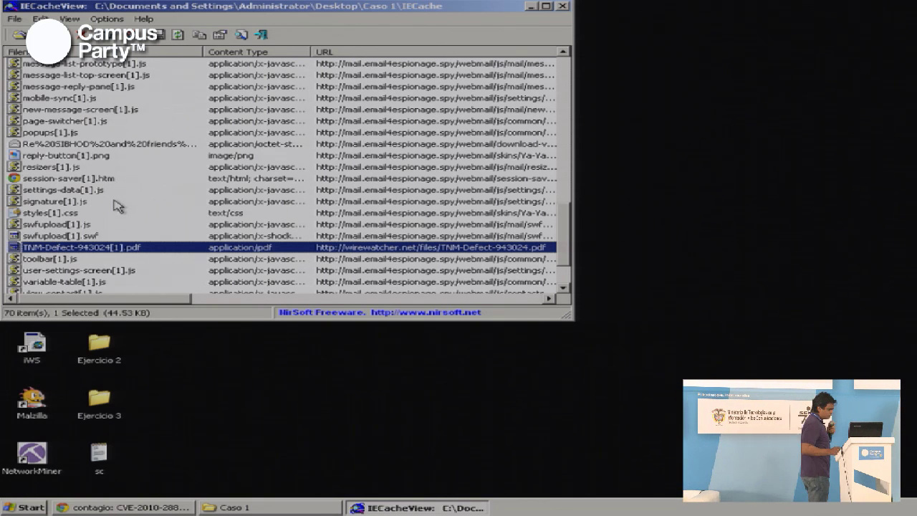
Go back to the cached mail message below the history-storage[1].htm entries and open its cache sub-folder
key("Up")
key("Up")
key("Up")
key("Up")
key("Up")
key("Up")
key("Up")
key("Up")
key("Up")
key("Up")
key("Up")
key("Up")
key("Up")
key("Up")
key("Up")
key("Up")
key("Up")
key("Up")
key("Up")
key("Up")
key("Up")
key("Up")
key("Up")
key("Up")
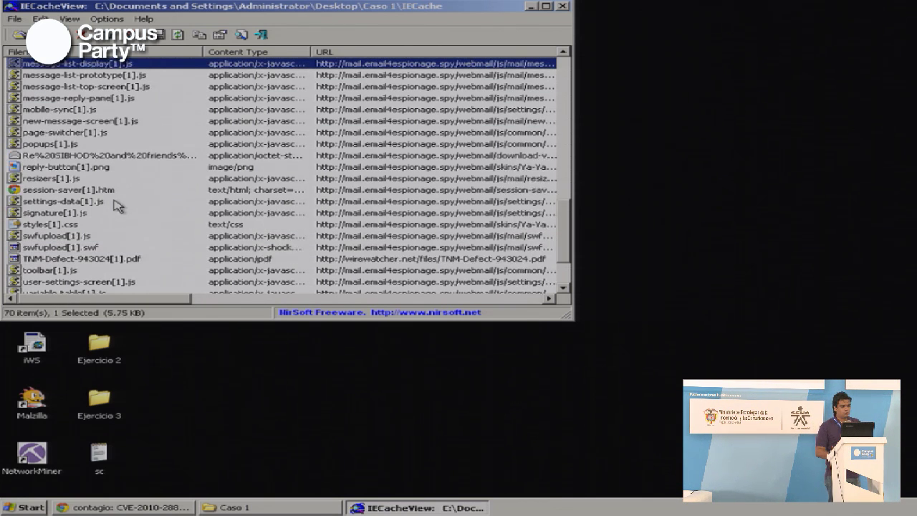
key("Up")
key("Up")
key("Up")
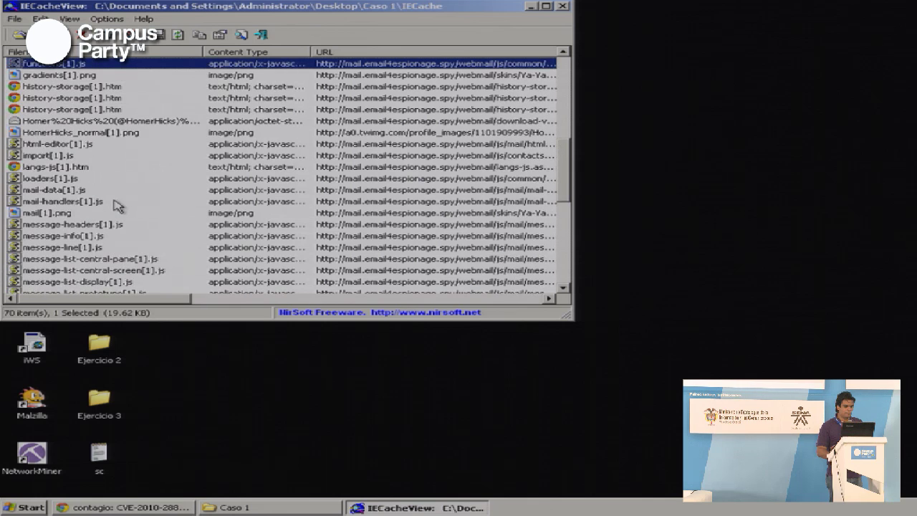
key("Down")
key("Down")
key("Down")
key("Down")
key("Down")
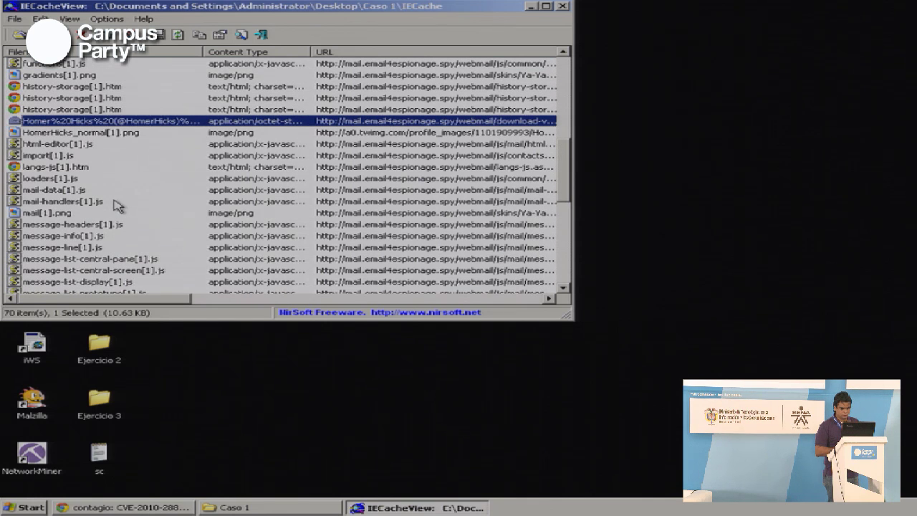
right_click(244, 123)
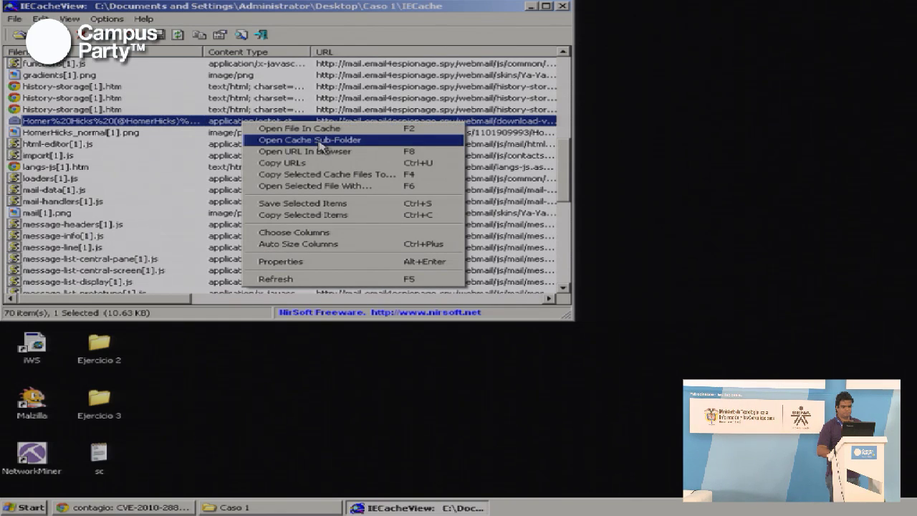
left_click(319, 141)
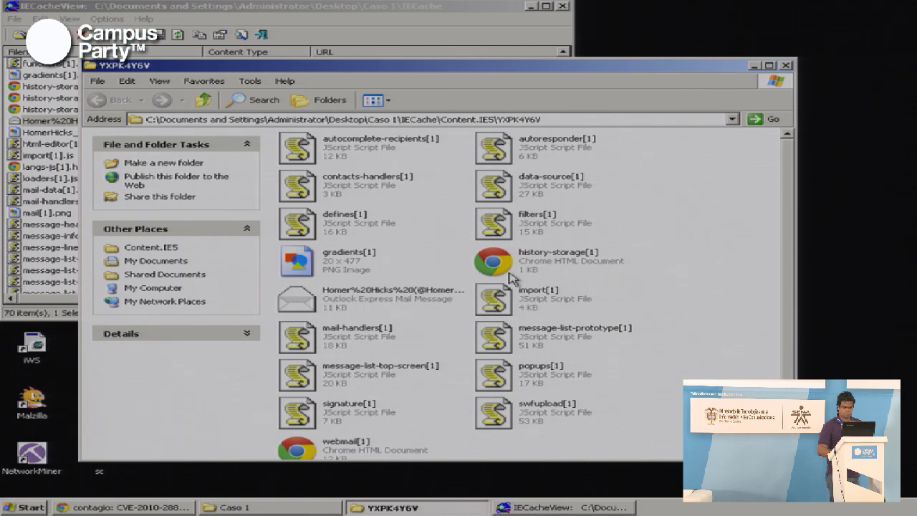
left_click(378, 304)
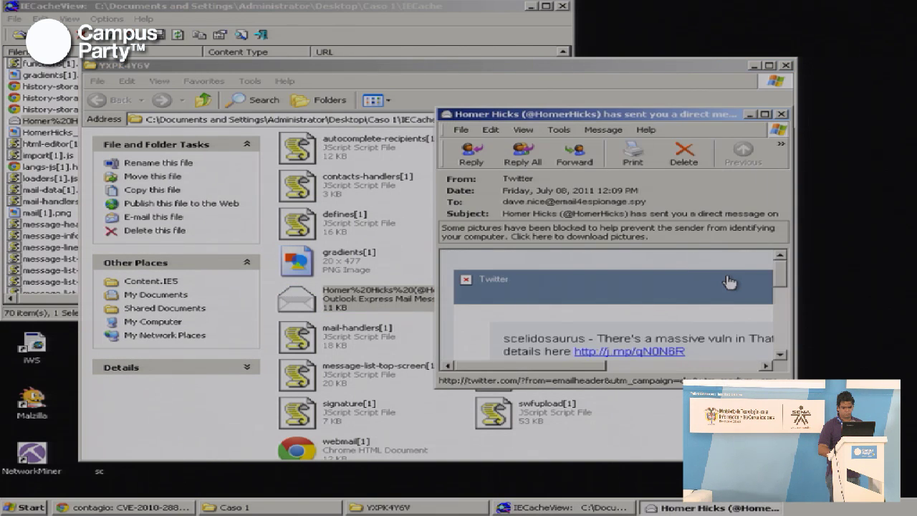
double_click(701, 119)
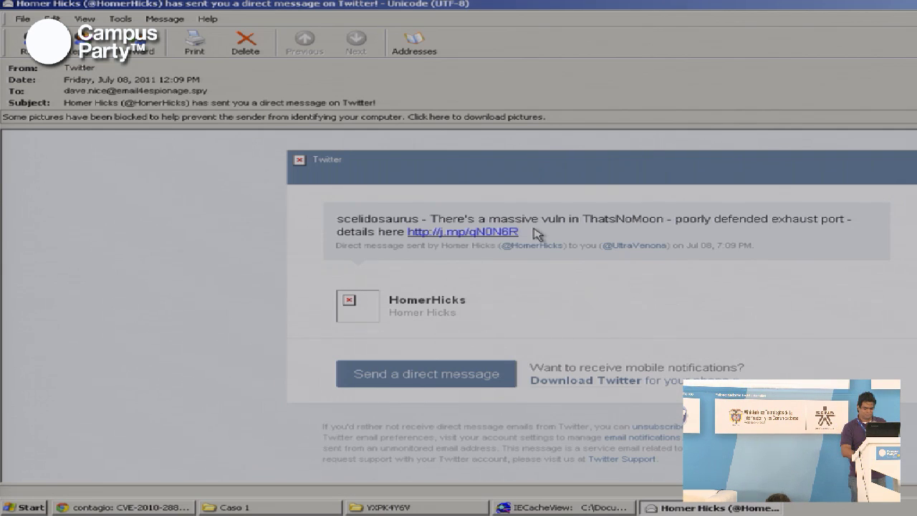
left_click_drag(535, 235, 410, 239)
key("ctrl+c")
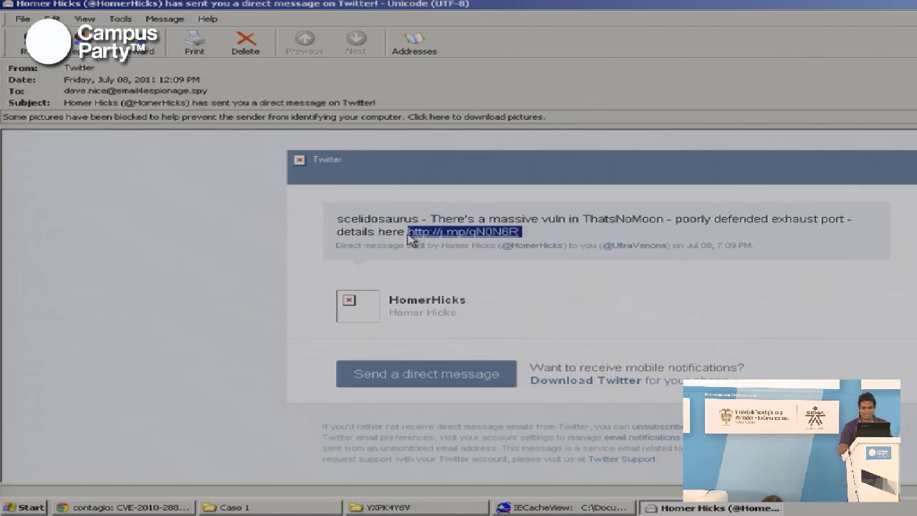
left_click_drag(410, 239, 413, 233)
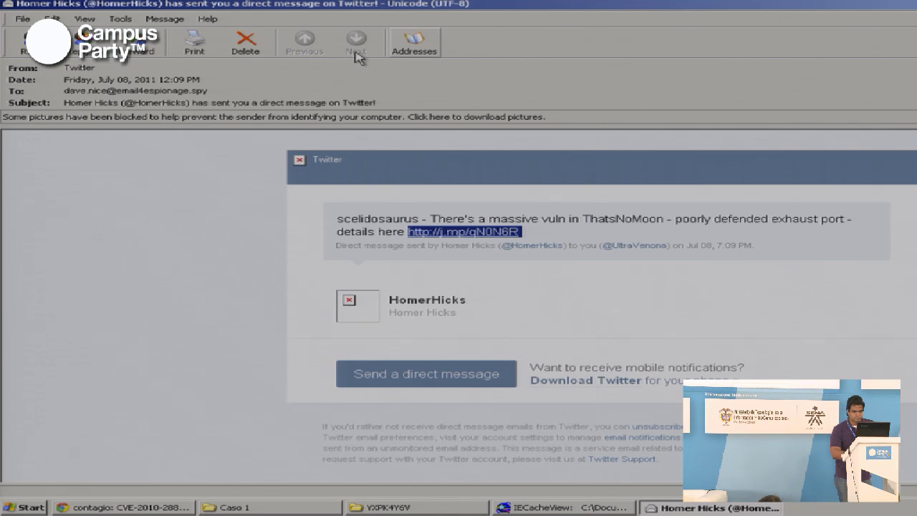
Restore and close the e-mail window, and minimize the YXPK4Y6V folder and IECacheView
double_click(221, 9)
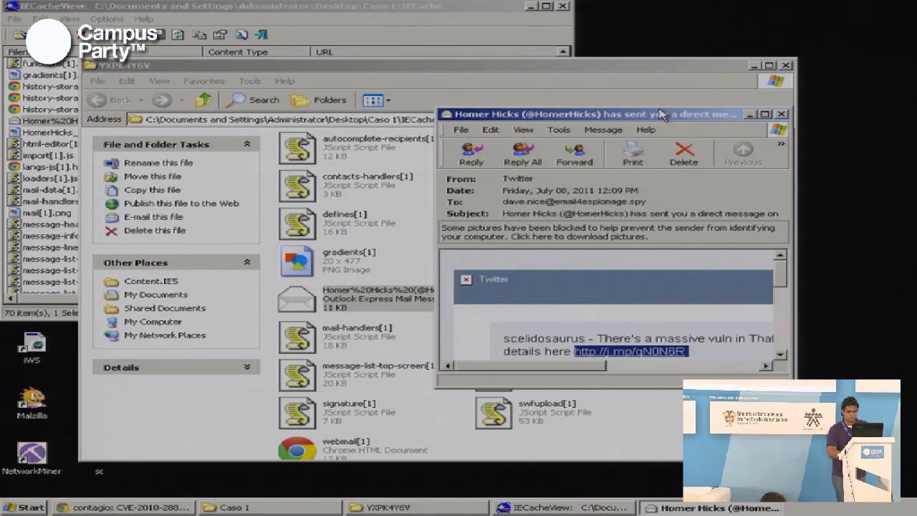
left_click(782, 116)
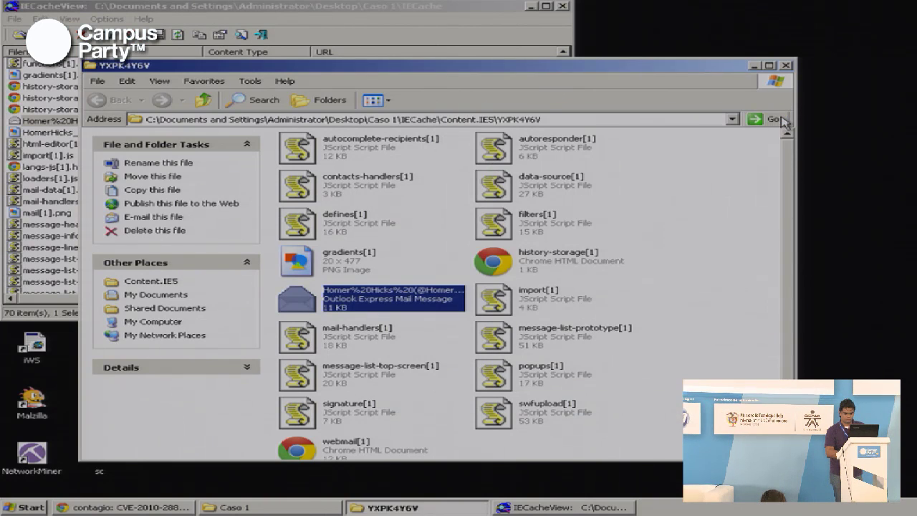
left_click(754, 65)
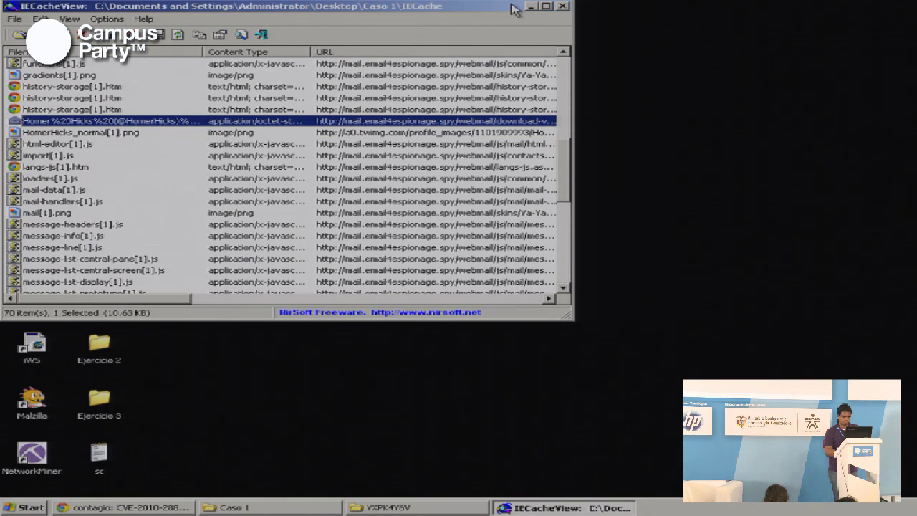
left_click(532, 6)
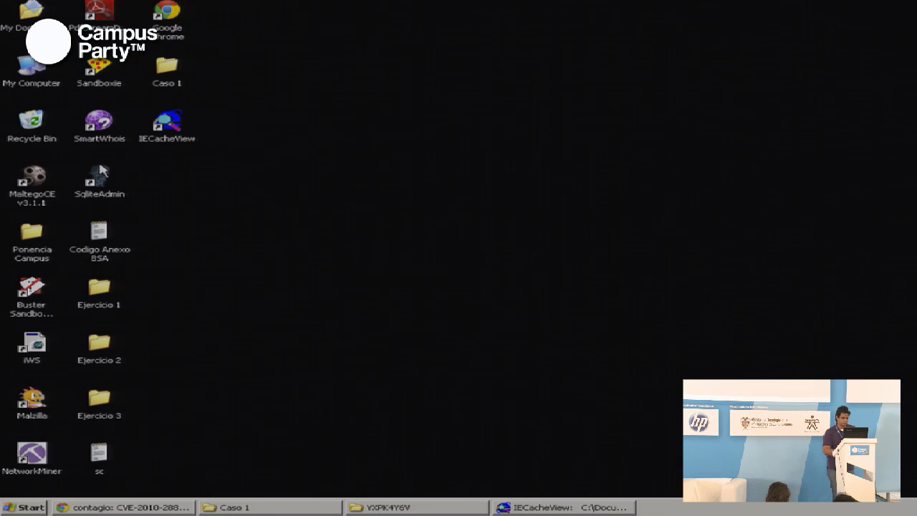
double_click(31, 396)
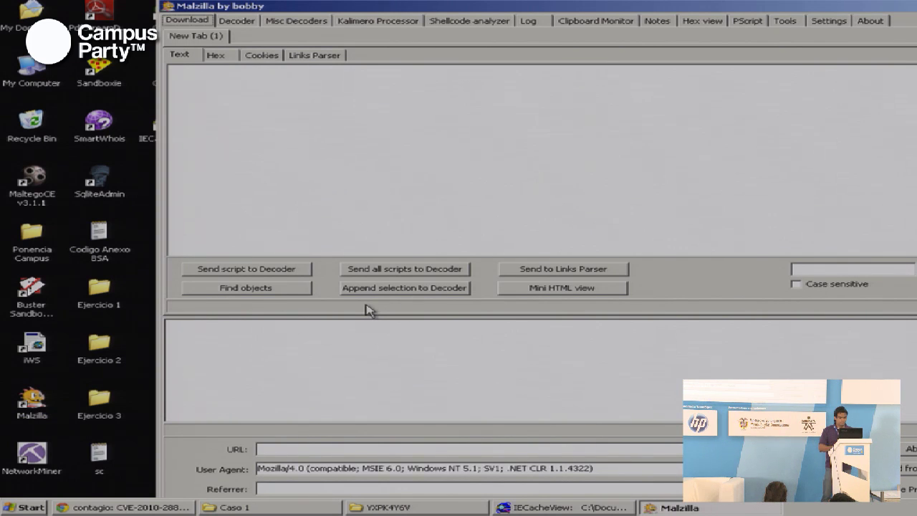
left_click(289, 449)
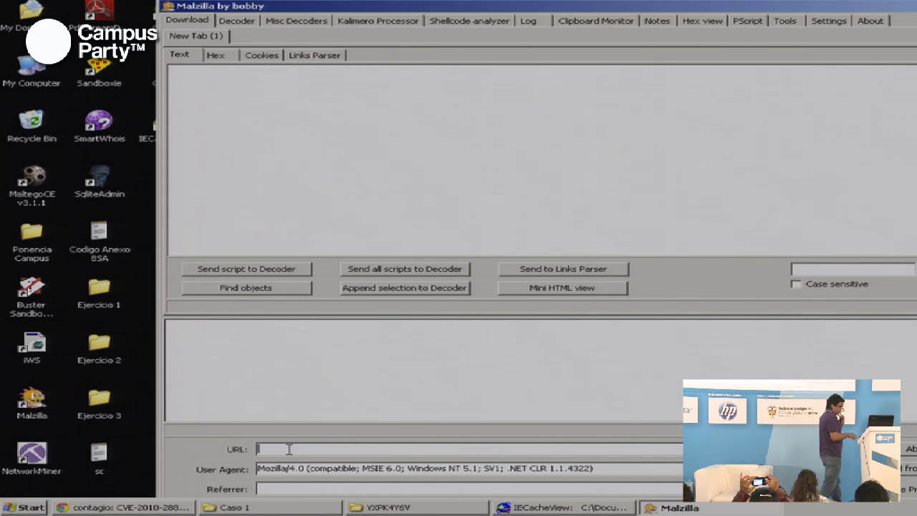
key("ctrl+v")
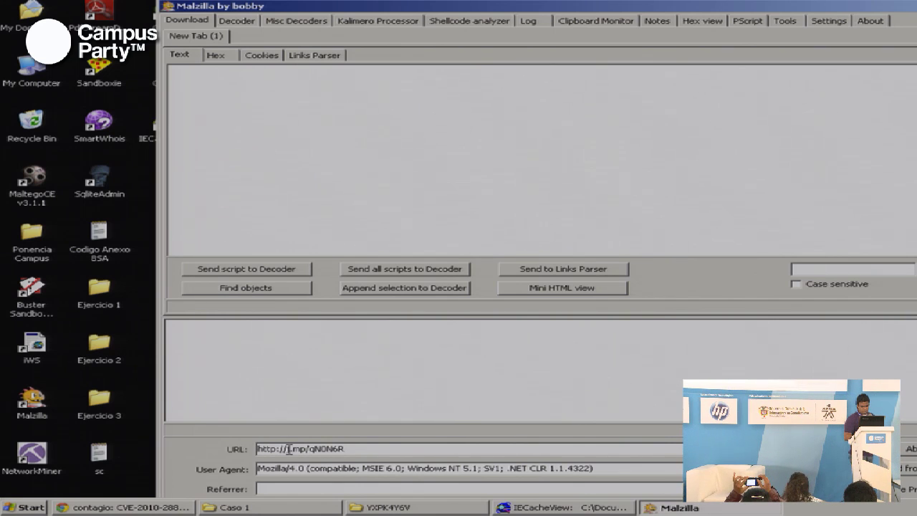
key("Return")
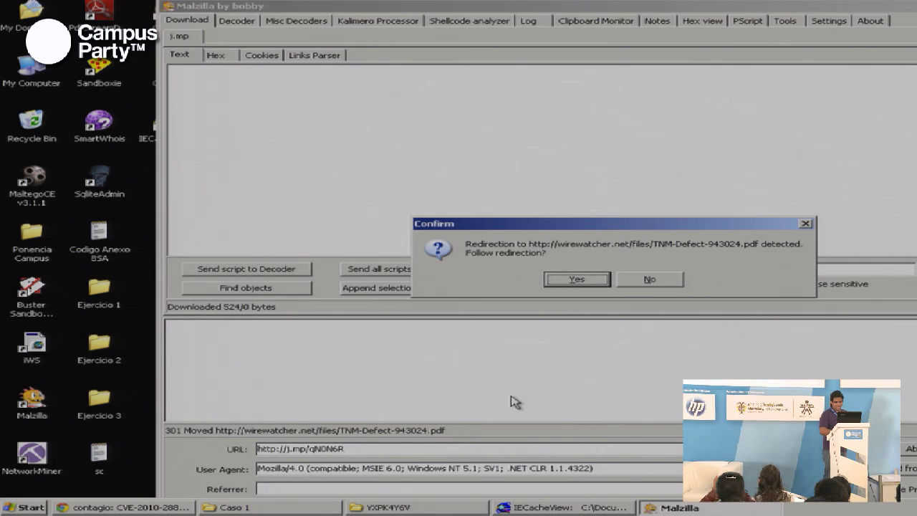
left_click(585, 281)
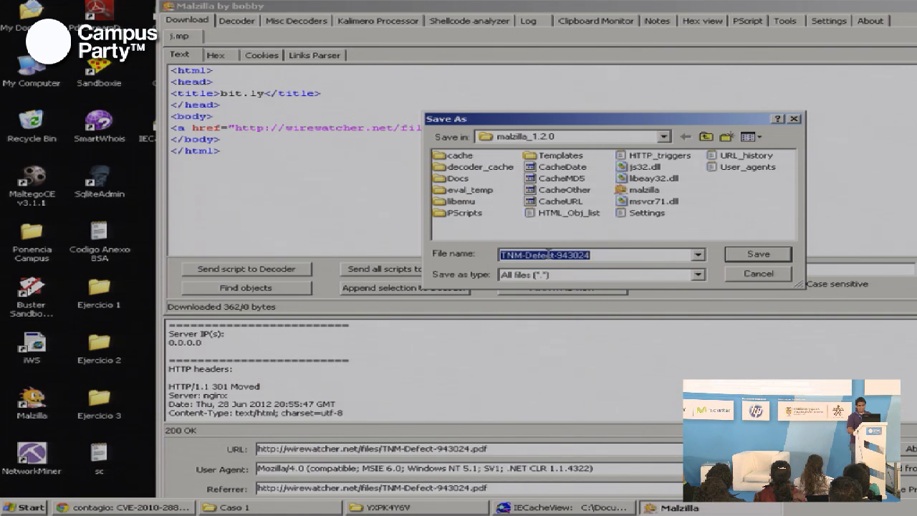
Switch to IECacheView, find the cached TNM-Defect-943024[1].pdf entry, and close the program
left_click(571, 507)
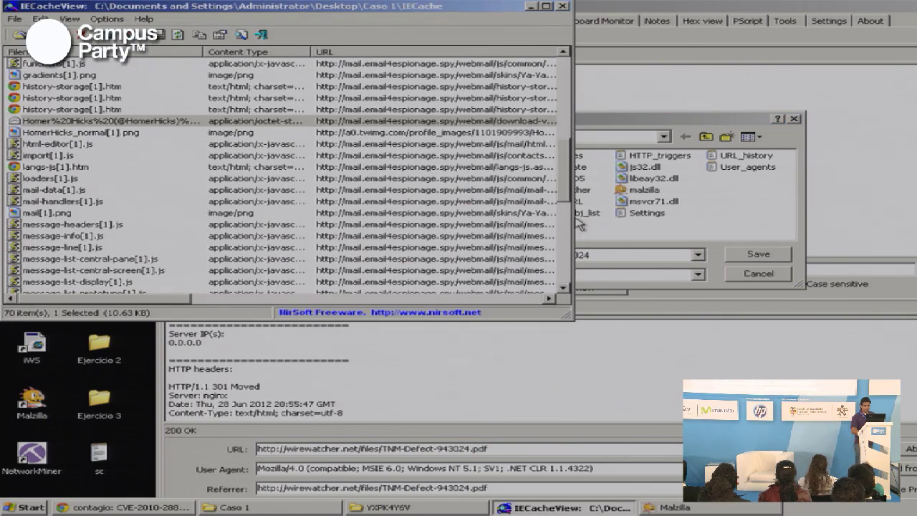
left_click_drag(565, 180, 565, 251)
left_click(151, 236)
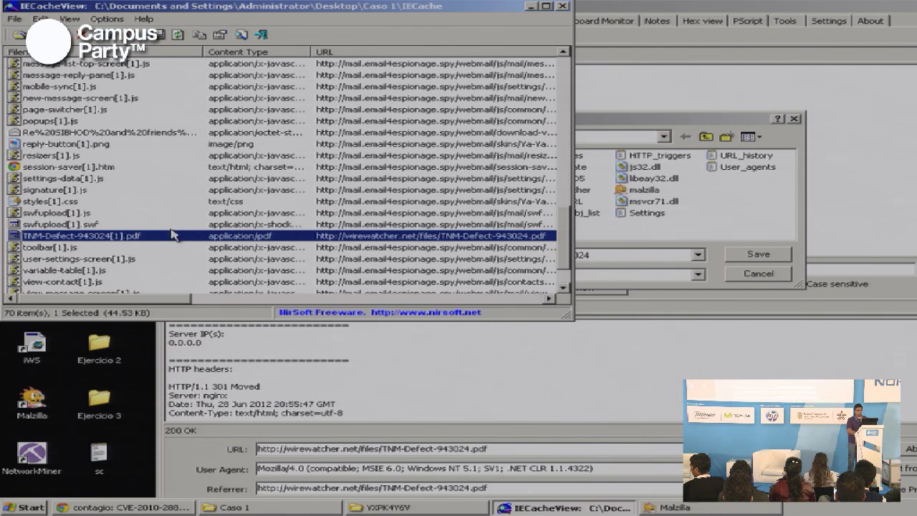
left_click(563, 7)
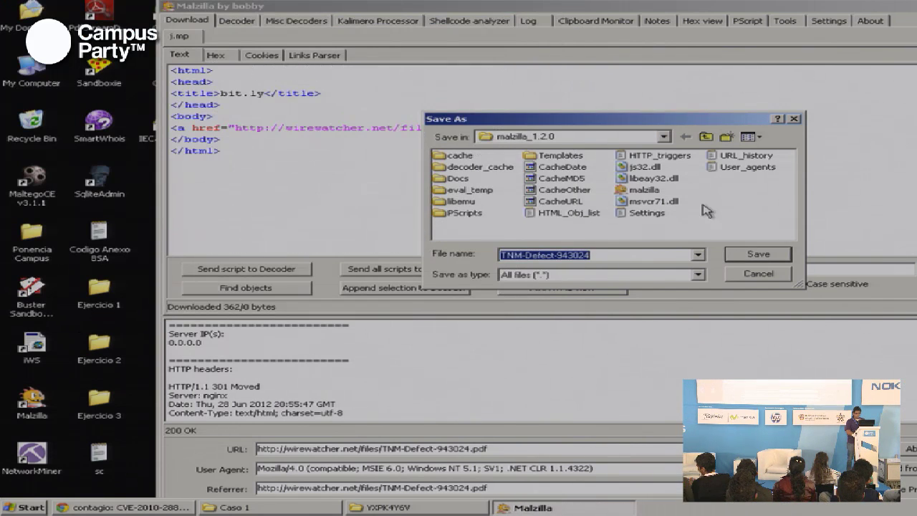
Cancel saving the TNM-Defect-943024 download in Malzilla and close the program
left_click(748, 275)
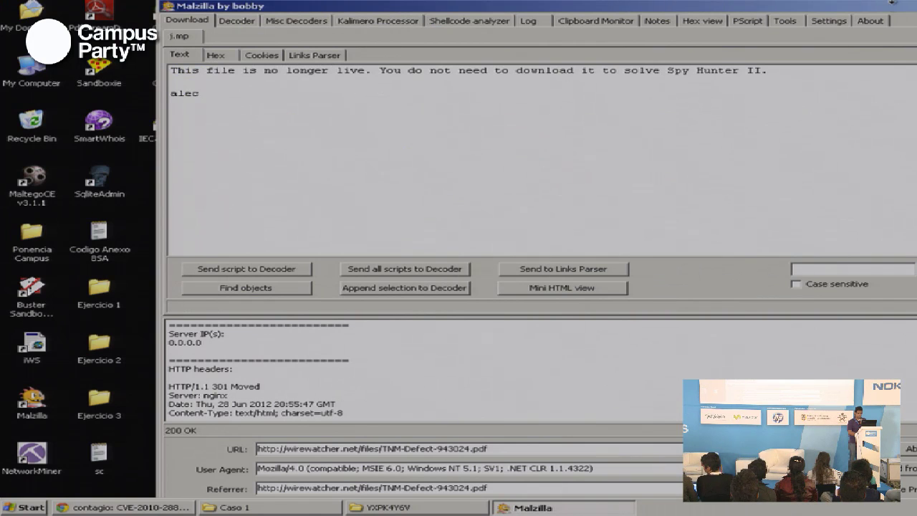
right_click(667, 6)
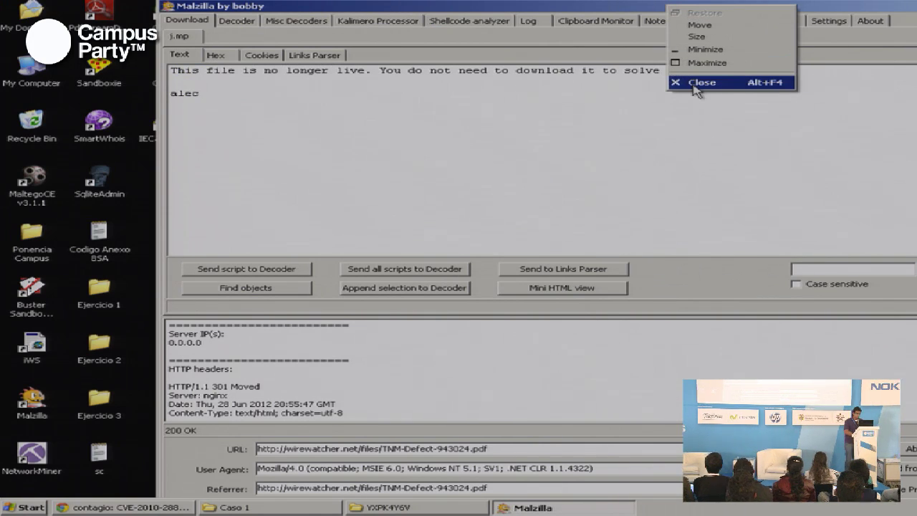
left_click(694, 83)
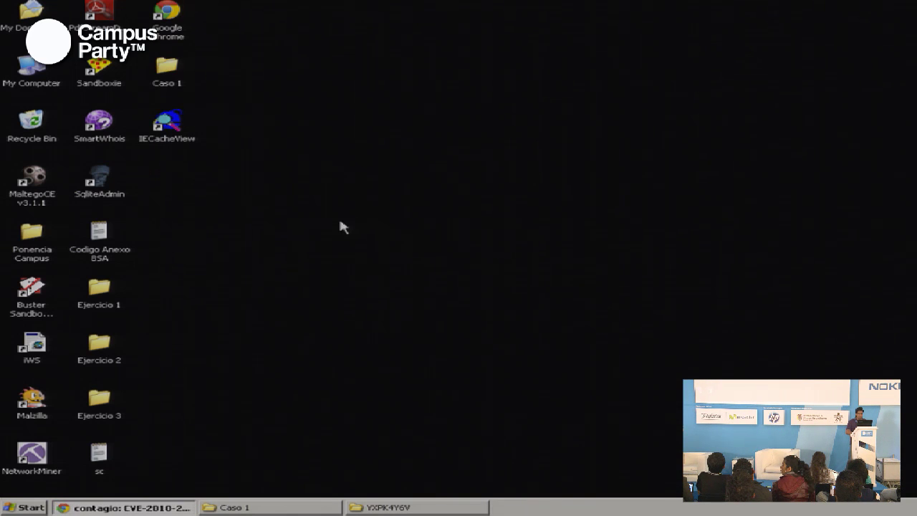
Launch PDF Stream Dumper and load TNM-Defect-943024[1].pdf from the Caso 1 folder on the desktop
double_click(99, 12)
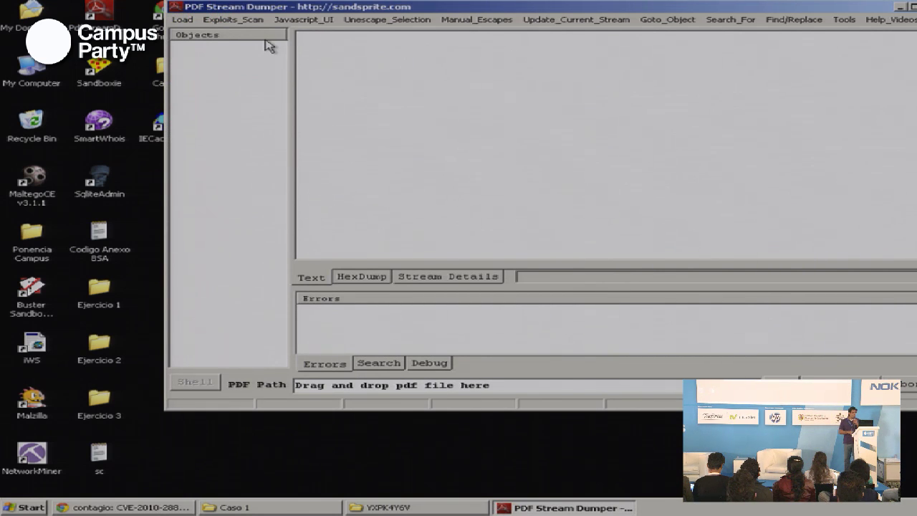
left_click(176, 20)
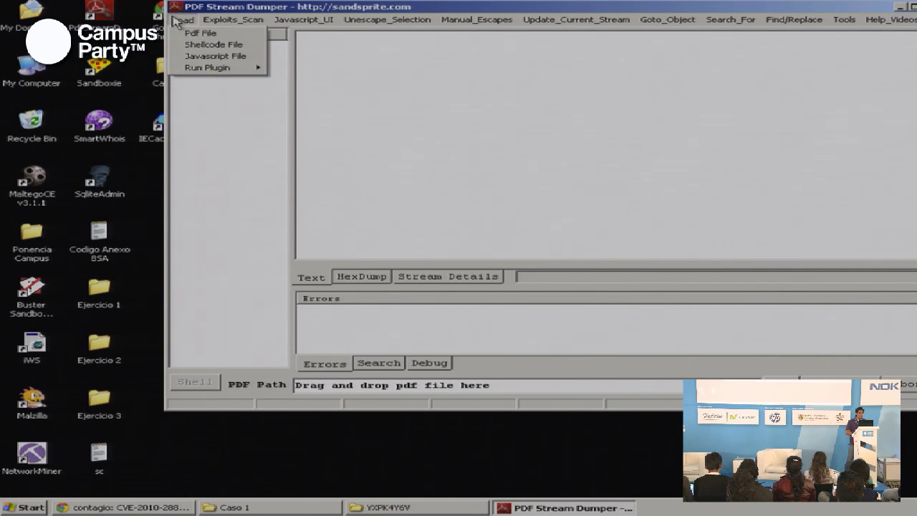
left_click(199, 33)
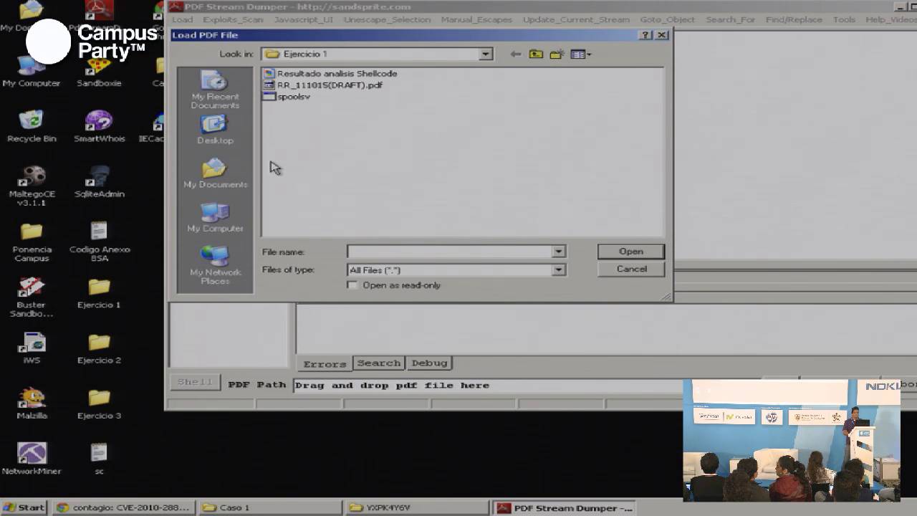
left_click(463, 57)
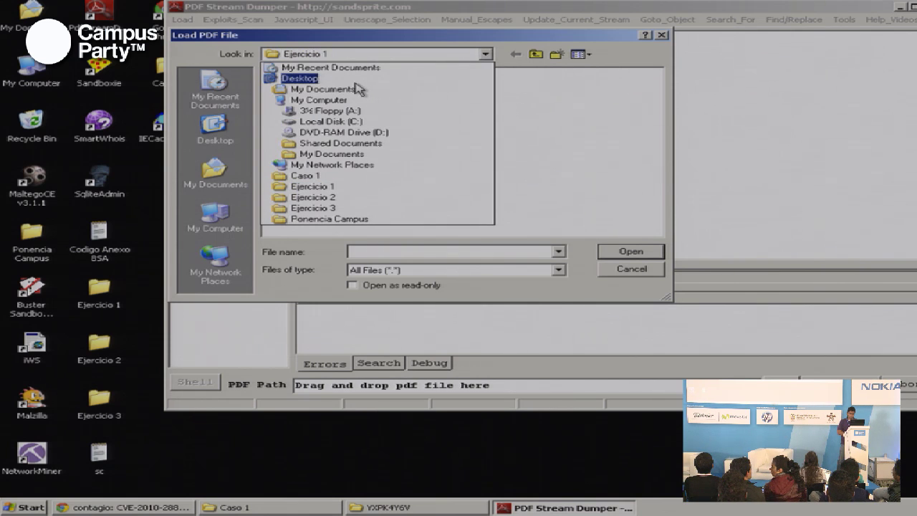
left_click(326, 80)
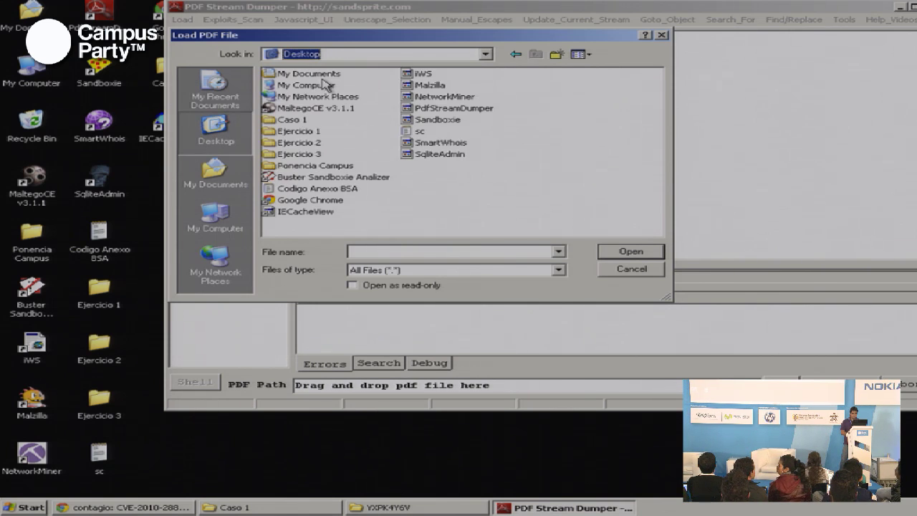
double_click(300, 119)
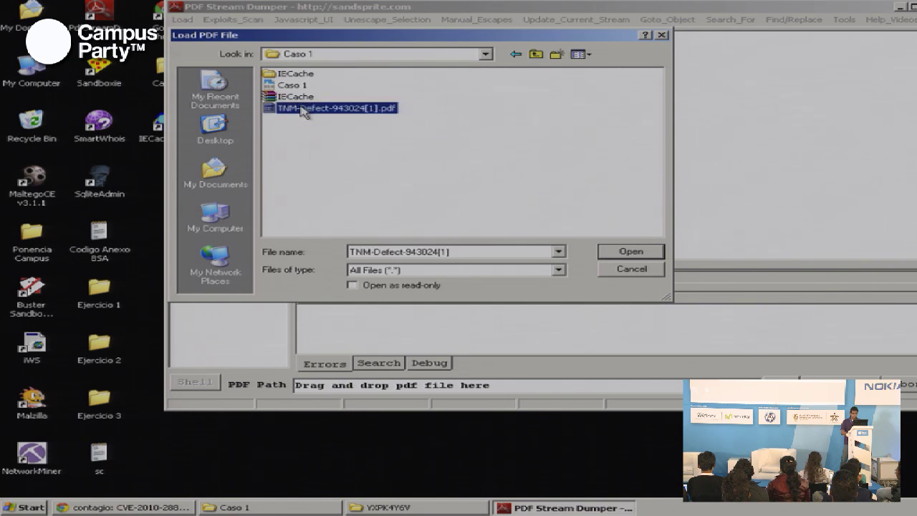
double_click(308, 108)
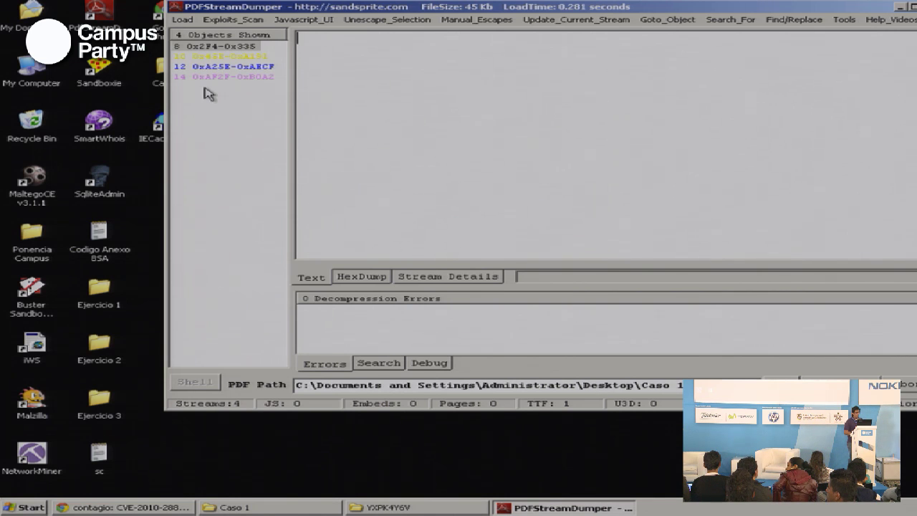
Inspect the PDF's stream objects 8, 10 and 12, reading through the script code in object 12
left_click(204, 53)
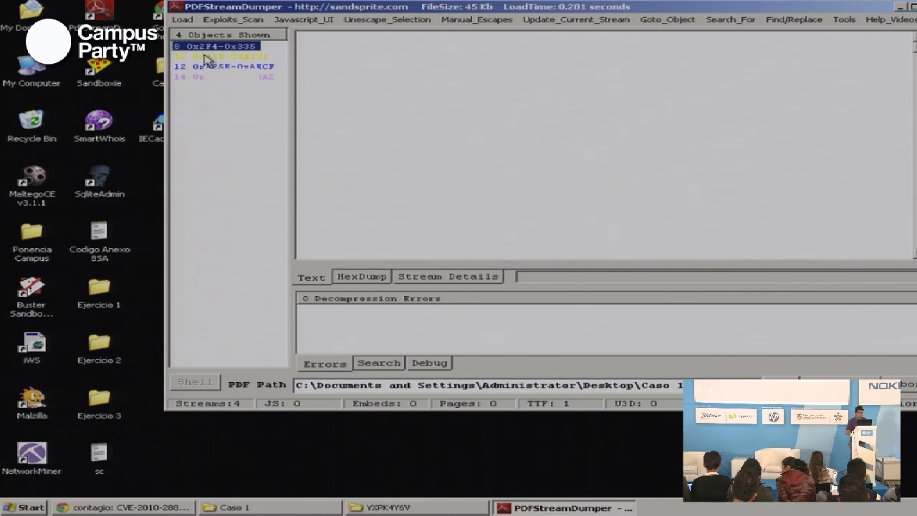
left_click(206, 56)
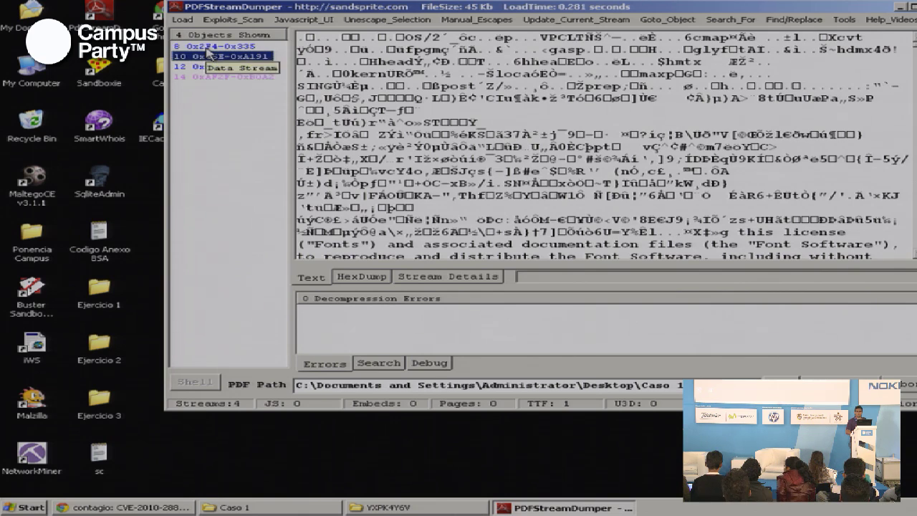
left_click(224, 67)
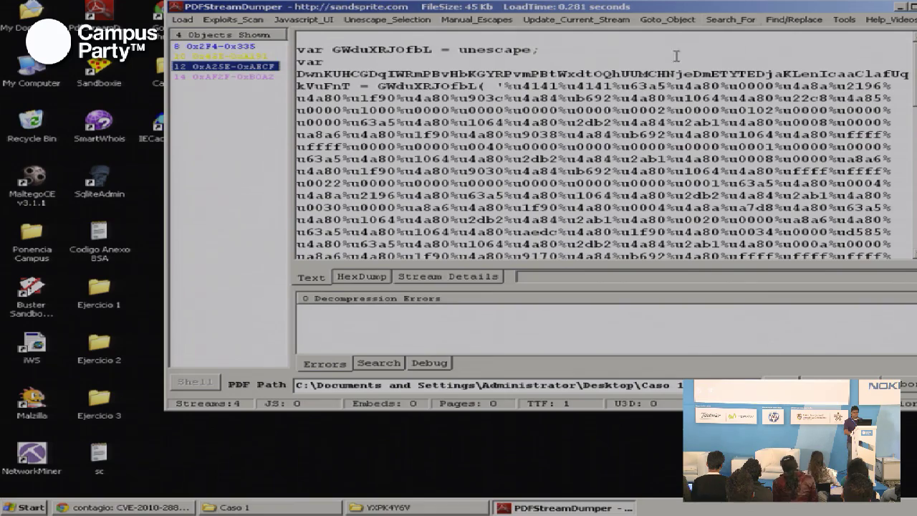
scroll(910, 195, "down", 10)
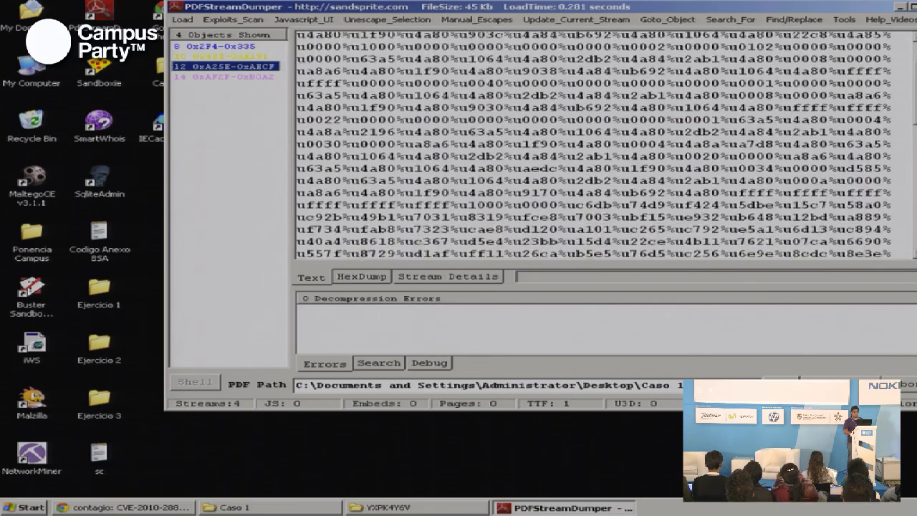
scroll(912, 195, "down", 3)
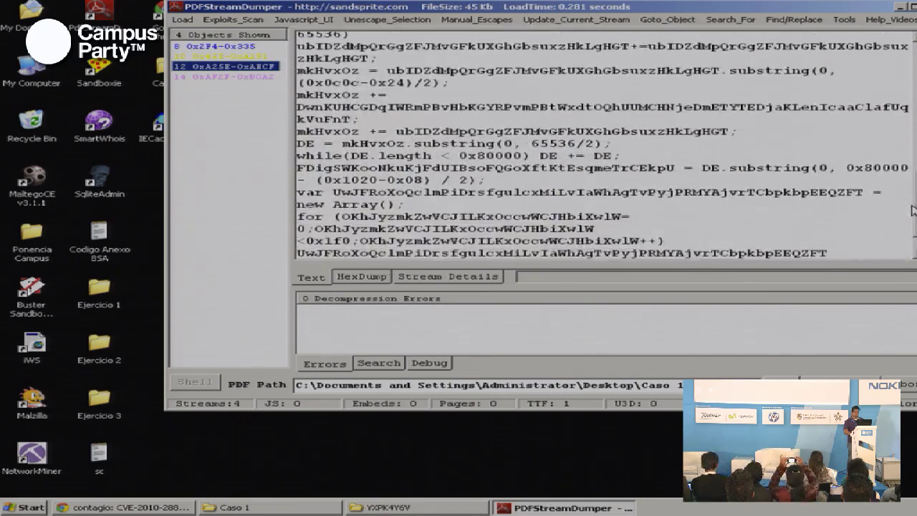
scroll(912, 195, "up", 3)
scroll(908, 143, "up", 10)
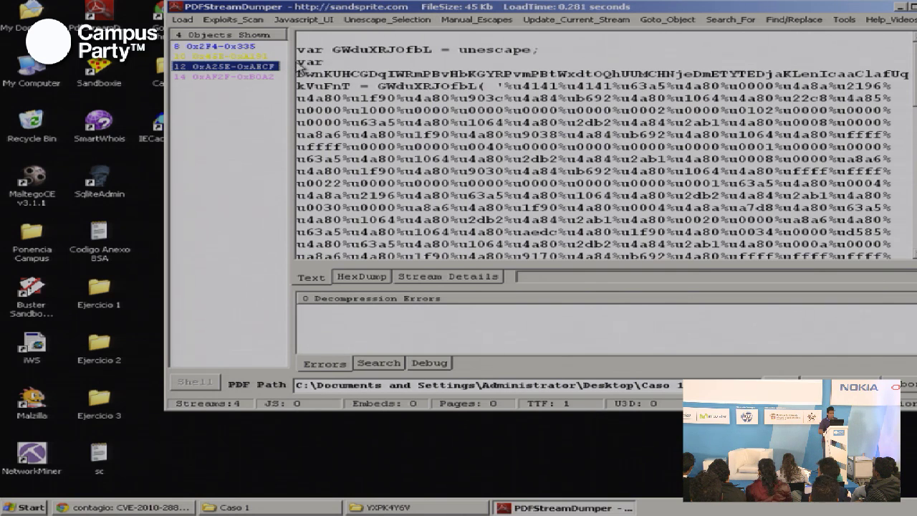
Open object 12's script in the JavaScript interface and review its unescape and heap-filling code
left_click_drag(299, 49, 434, 180)
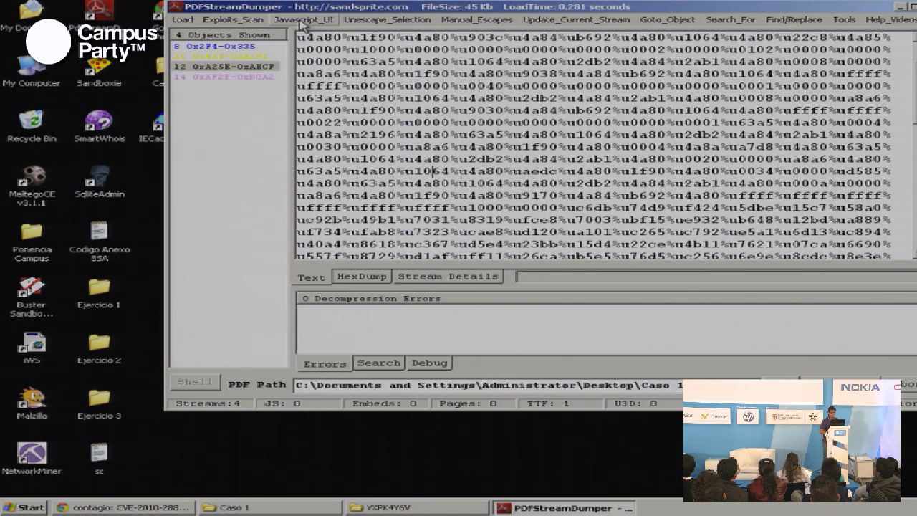
left_click(302, 20)
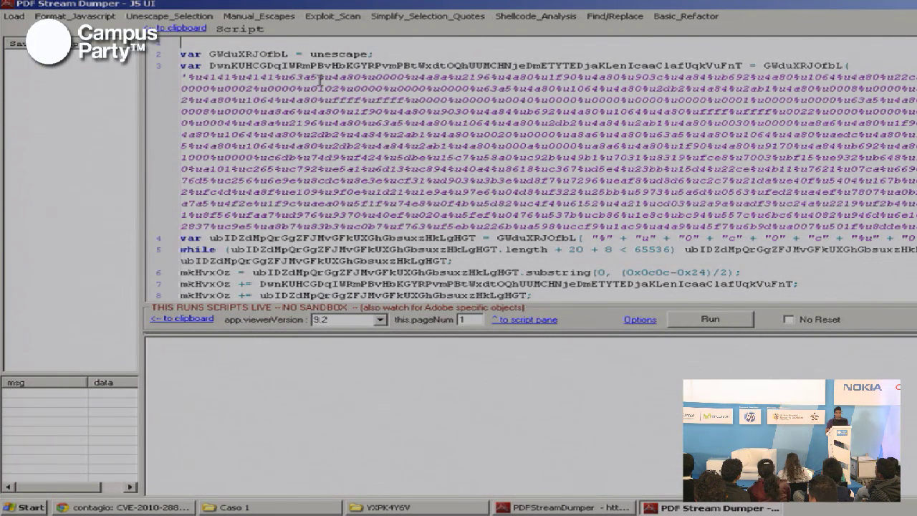
key("Down")
key("Down")
key("Down")
key("Down")
key("Down")
key("Down")
key("Down")
key("Down")
key("Down")
key("Down")
key("Down")
key("Down")
key("Down")
key("Down")
key("Down")
key("Down")
key("Down")
key("Down")
key("Down")
key("Down")
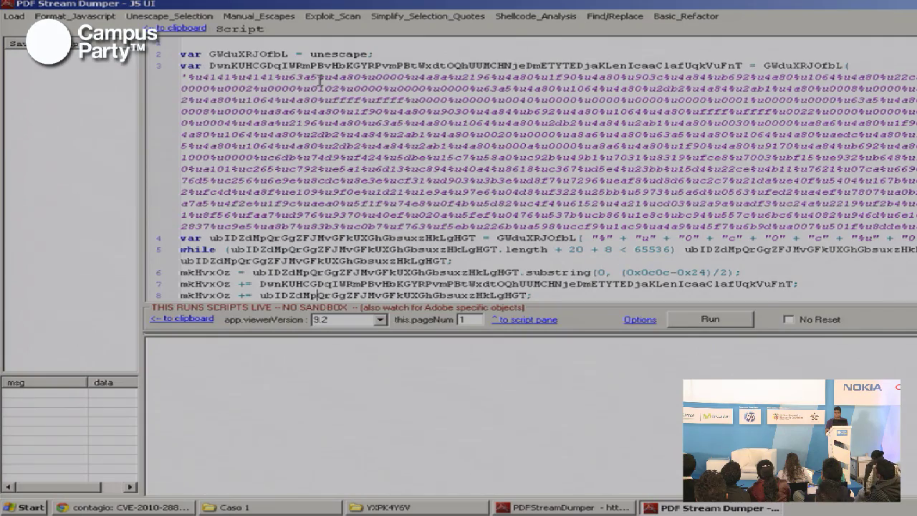
key("Up")
key("Up")
key("Up")
key("Up")
key("Up")
key("Up")
key("Up")
key("Up")
key("Up")
key("Up")
key("Up")
key("Up")
key("Up")
key("Up")
key("Up")
key("Up")
key("Up")
key("Up")
key("Up")
key("Up")
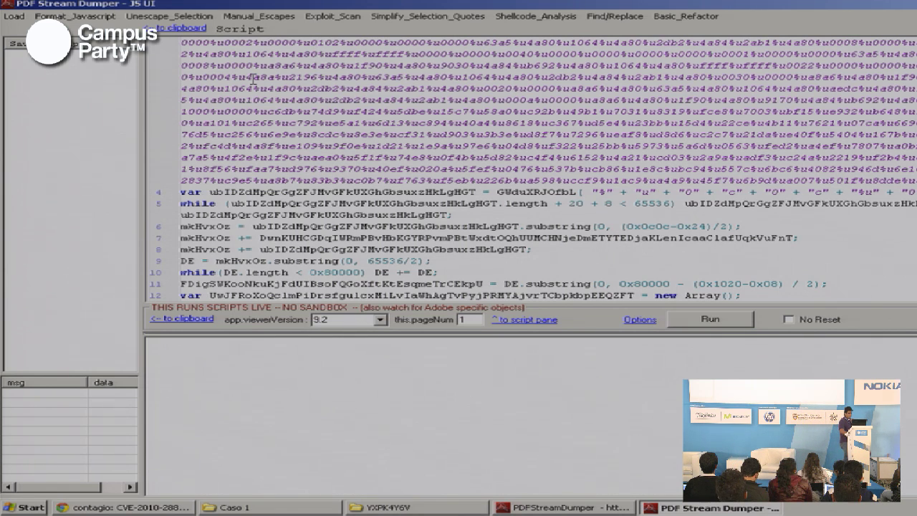
Close the JavaScript interface and the PDF Stream Dumper main window
right_click(320, 2)
left_click(347, 76)
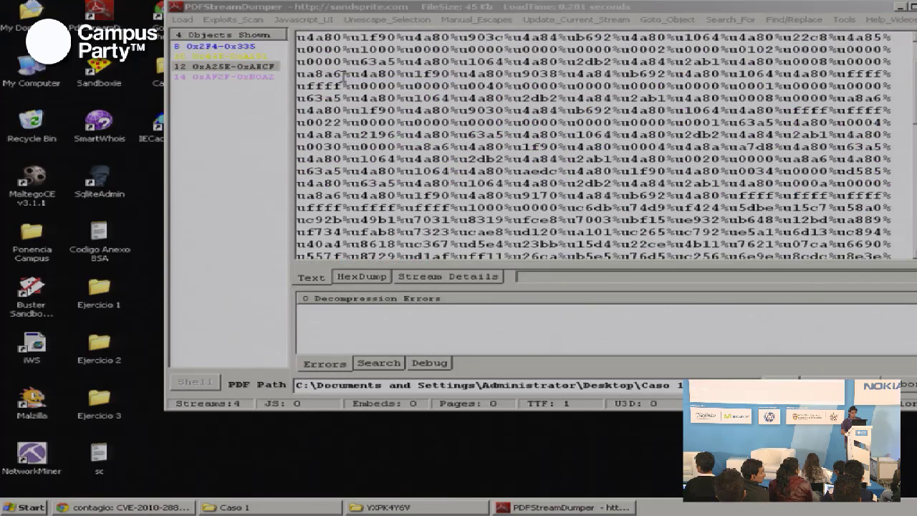
left_click(888, 18)
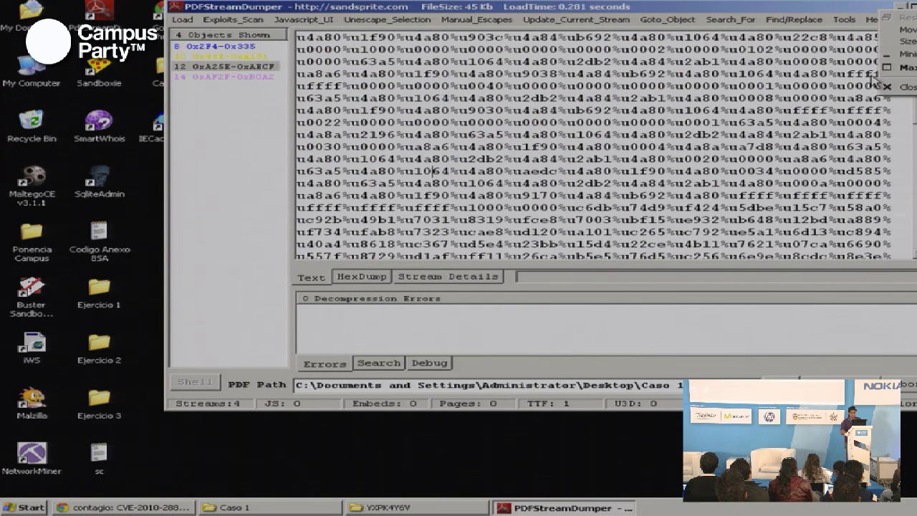
left_click(890, 86)
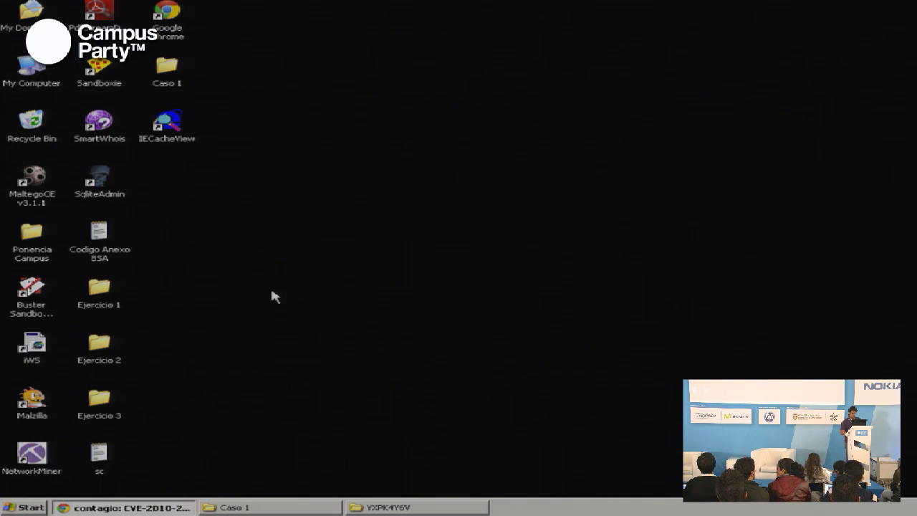
Open the Ejercicio 1 folder, maximize it to point out RR_111015(DRAFT).pdf, and close the folder
double_click(100, 290)
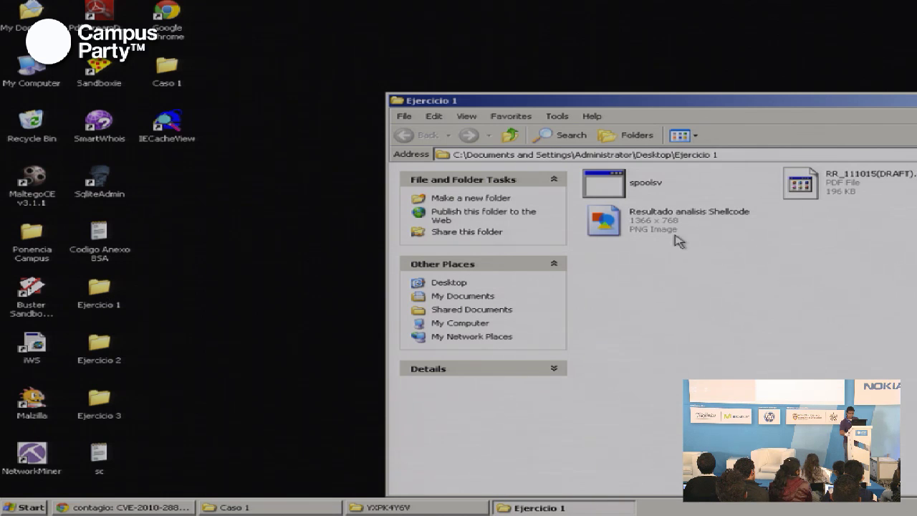
double_click(723, 101)
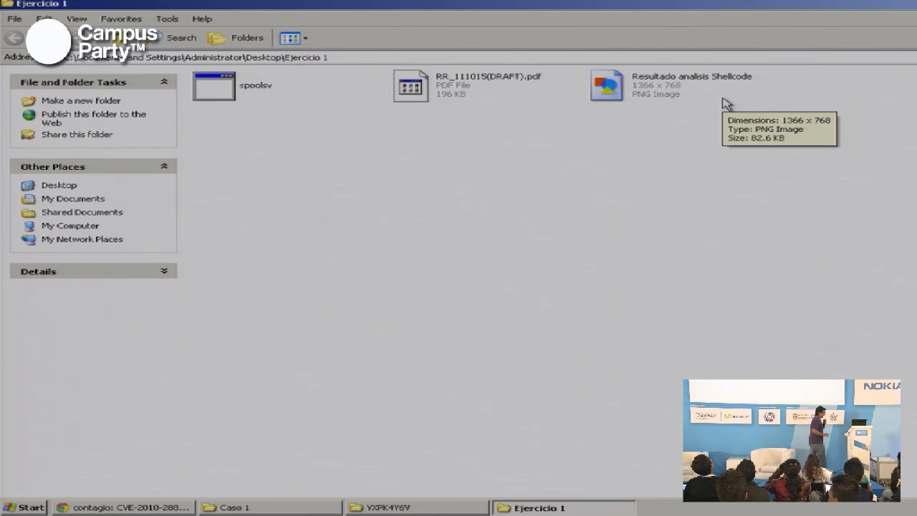
left_click(475, 82)
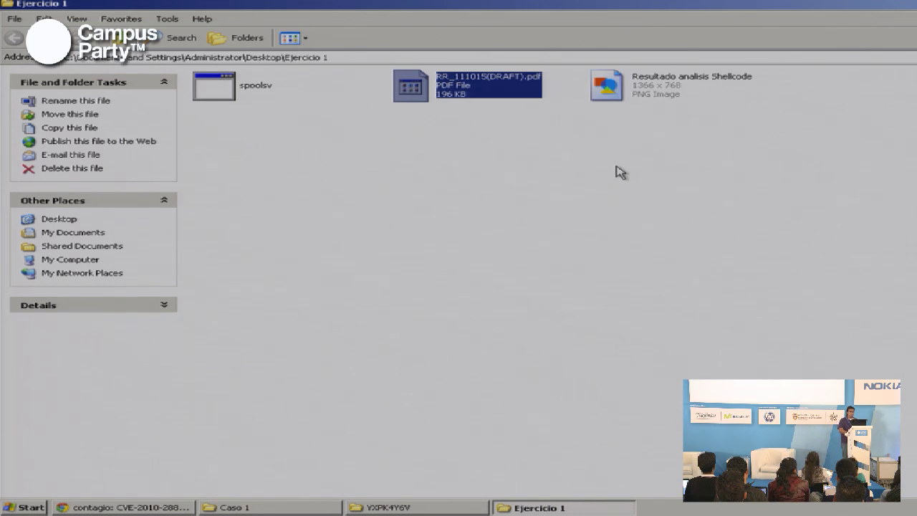
right_click(264, 3)
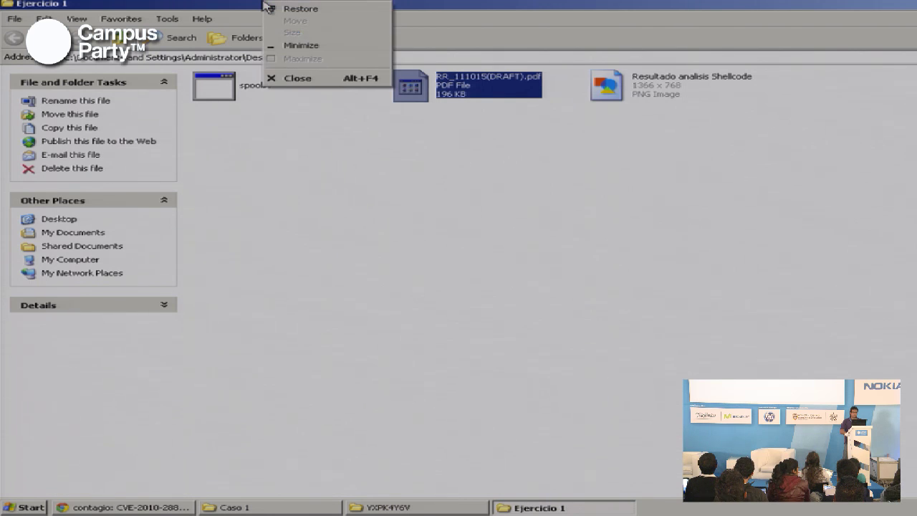
left_click(297, 79)
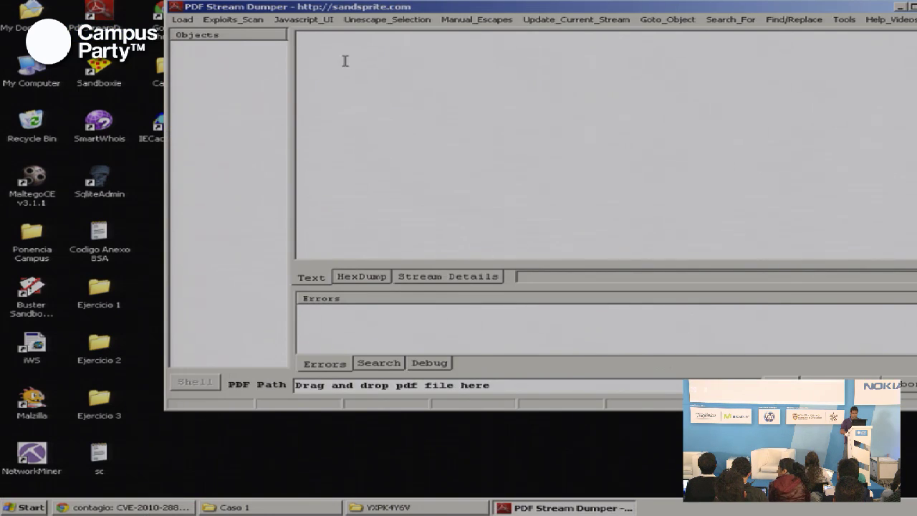
Run an exploit scan, close its report, and load RR_111015(DRAFT).pdf from the Ejercicio 1 folder
left_click(233, 19)
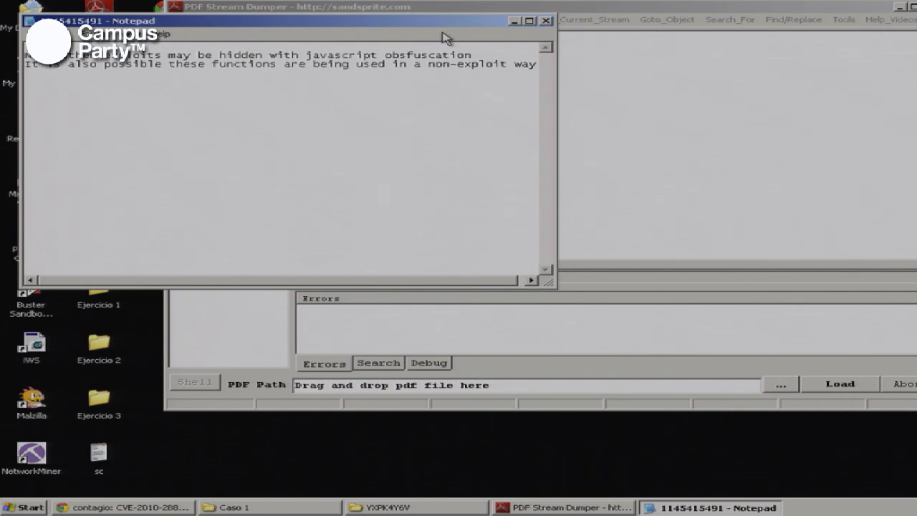
left_click(544, 22)
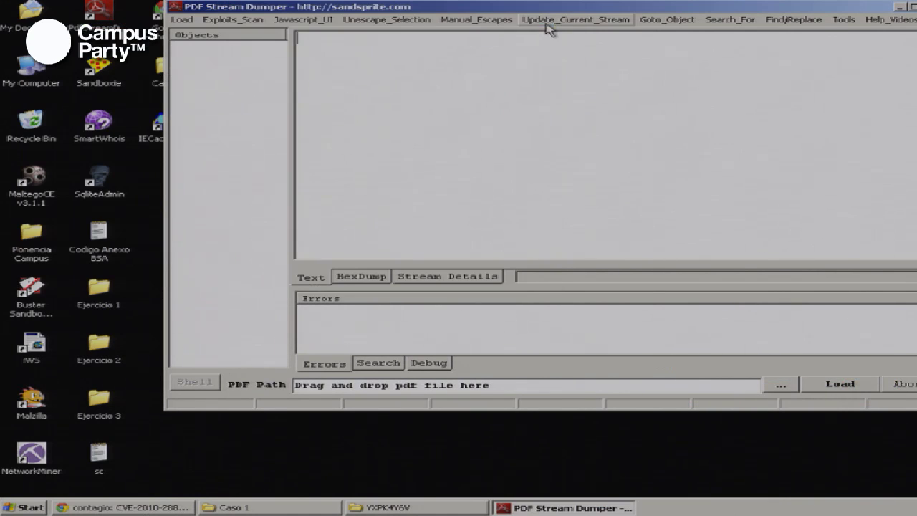
left_click(181, 19)
left_click(183, 36)
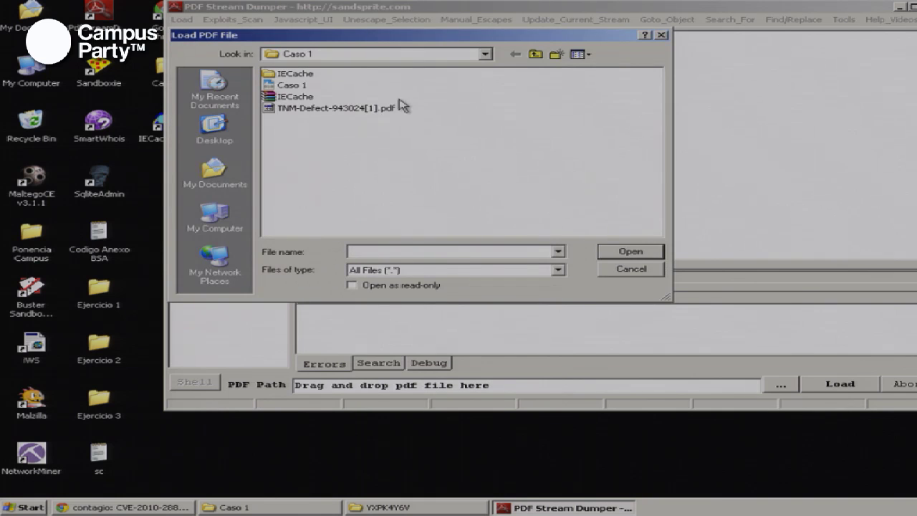
left_click(536, 57)
double_click(308, 140)
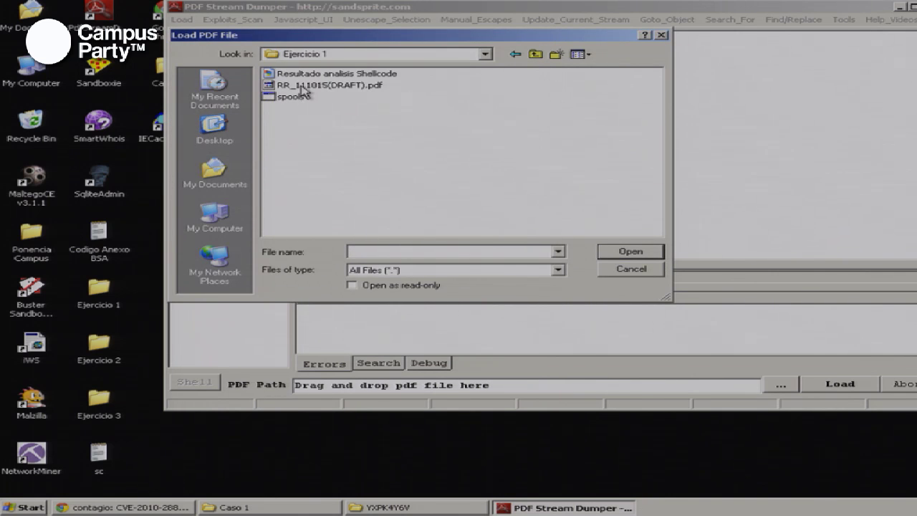
double_click(310, 83)
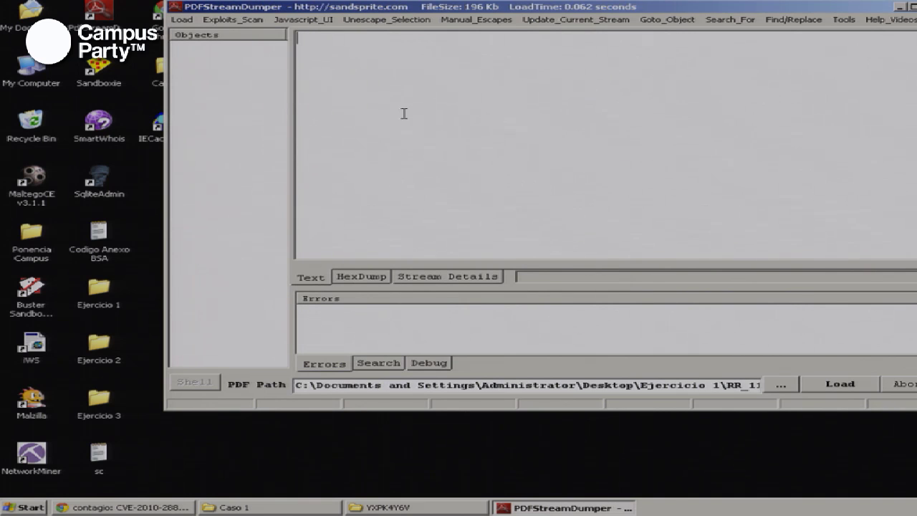
Switch to the host system, clear the PowerPoint and browser windows away, and browse the contents of the Hacking (G:) drive
mouse_move(733, 4)
left_click(771, 6)
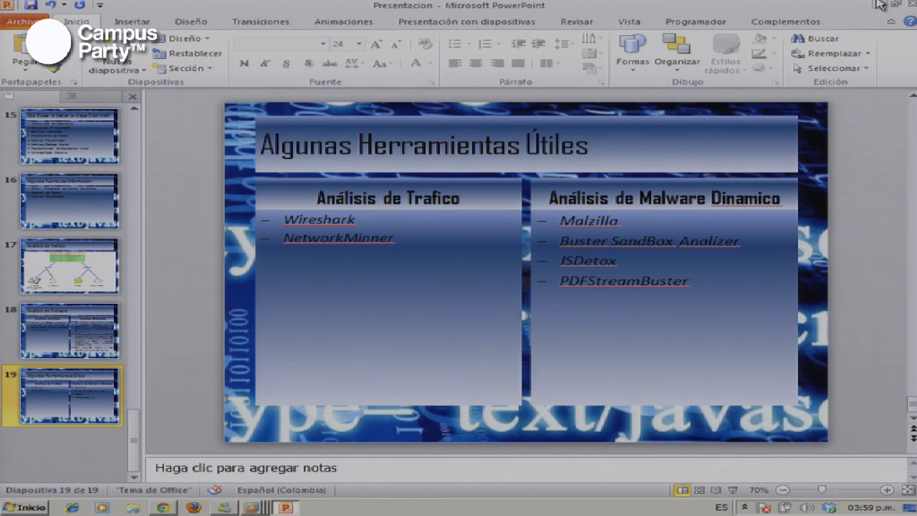
left_click(879, 5)
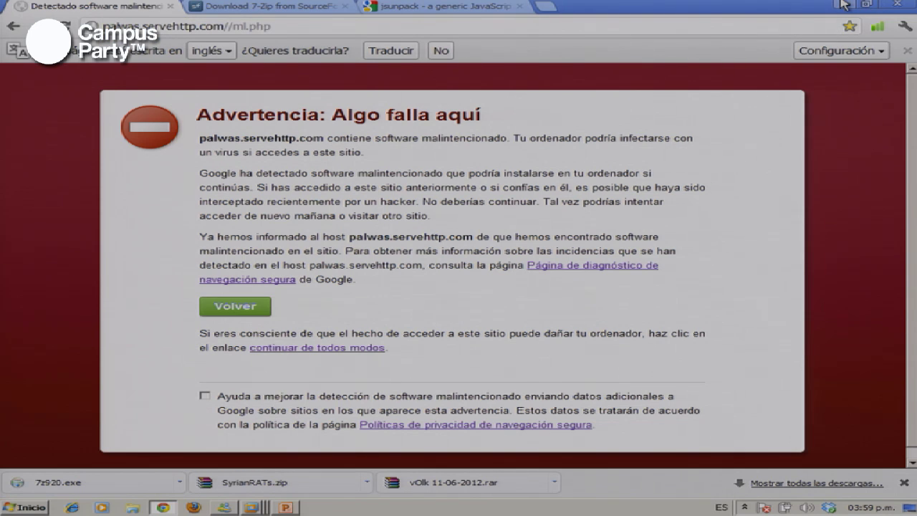
key("super+d")
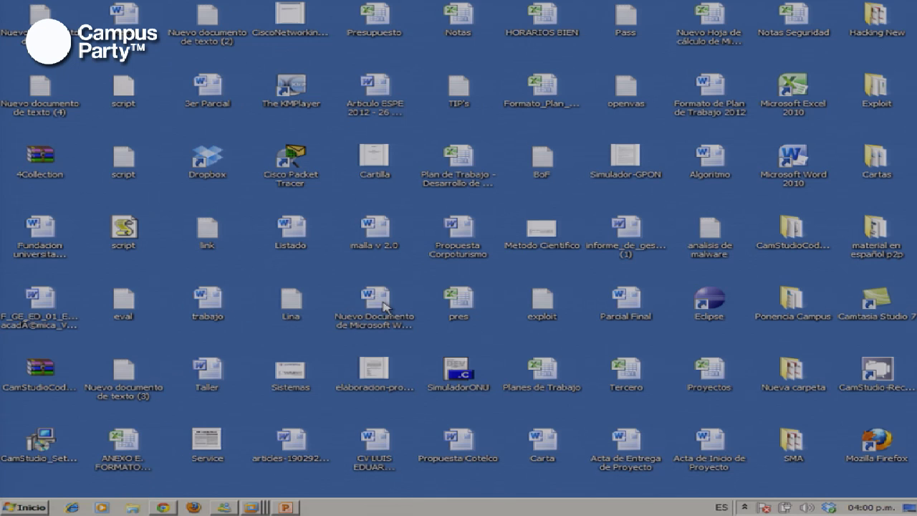
key("super+e")
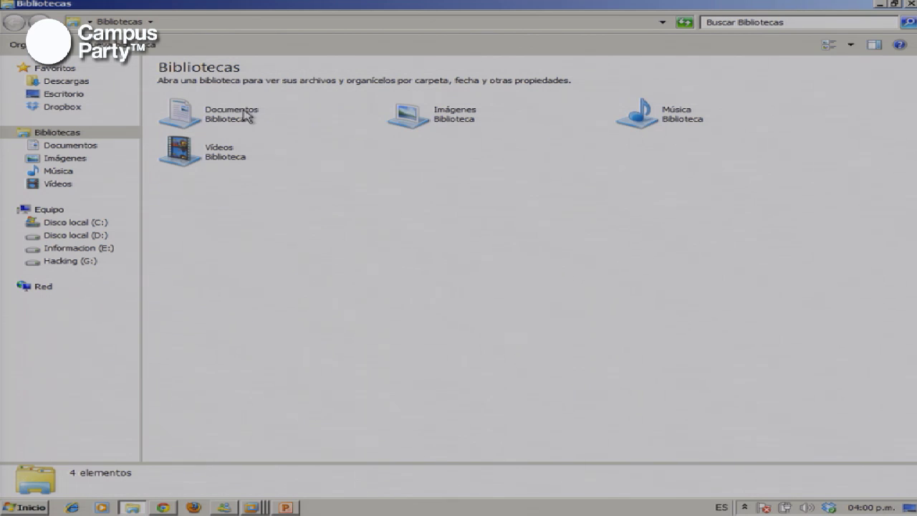
left_click(82, 262)
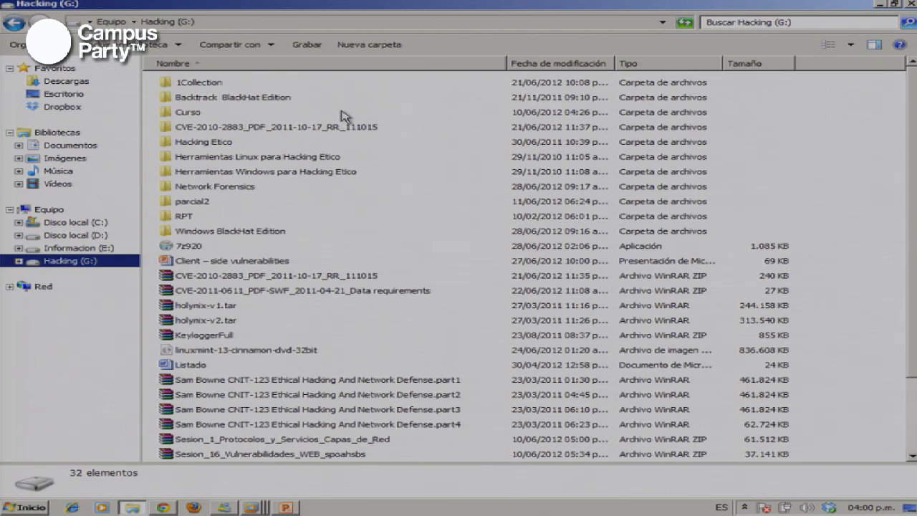
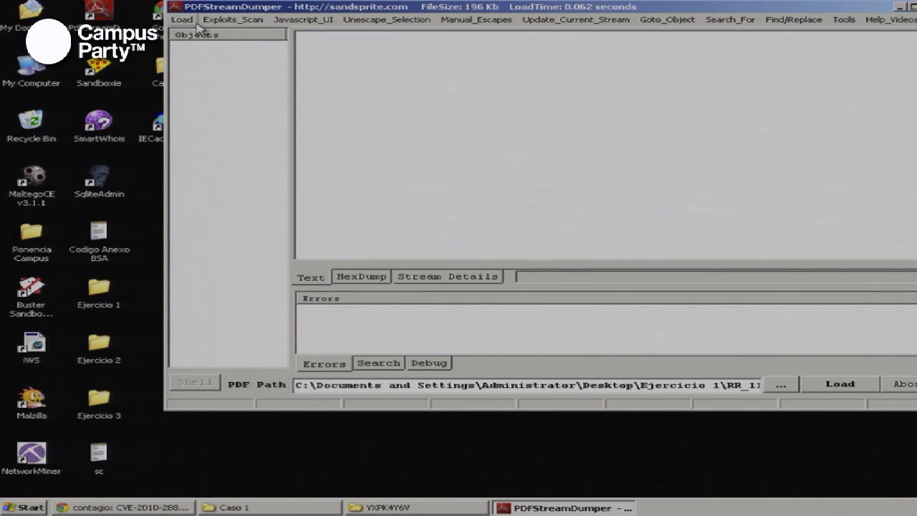
Close PDF Stream Dumper, then bring up the Caso 1 folder window and close it too
right_click(213, 9)
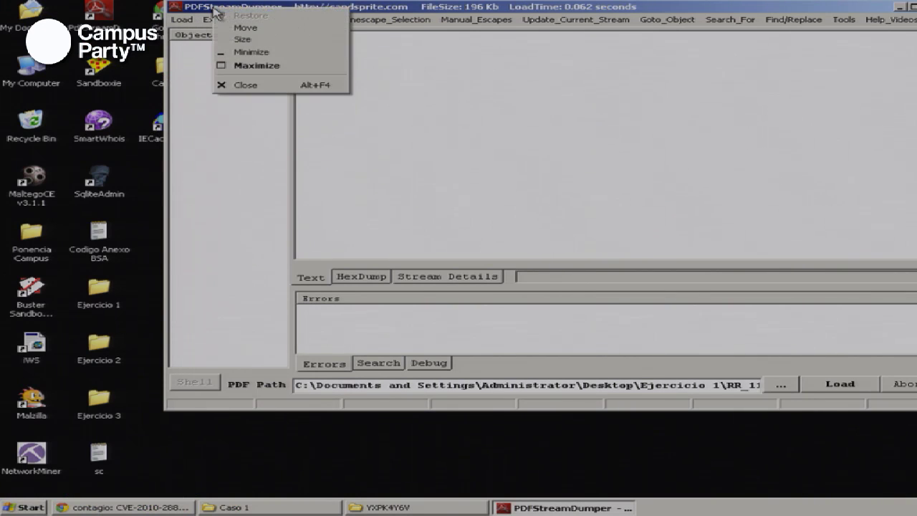
left_click(244, 86)
double_click(176, 77)
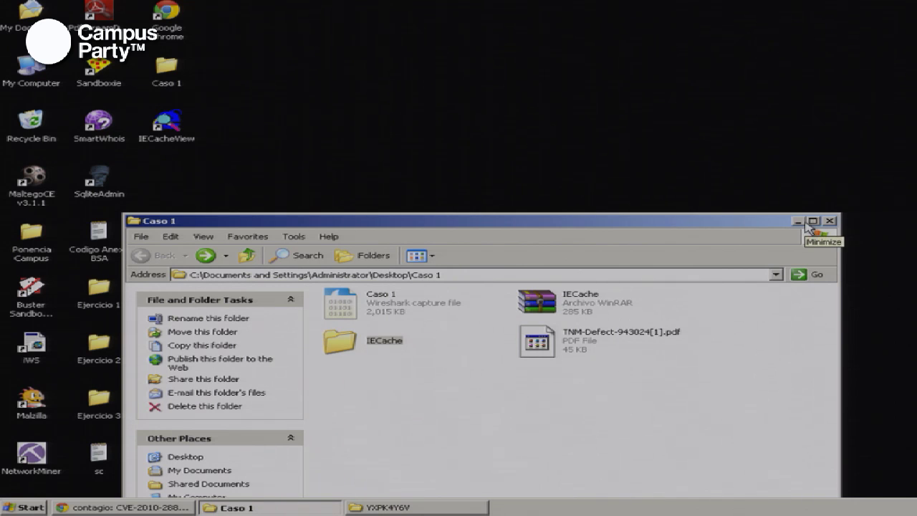
double_click(724, 227)
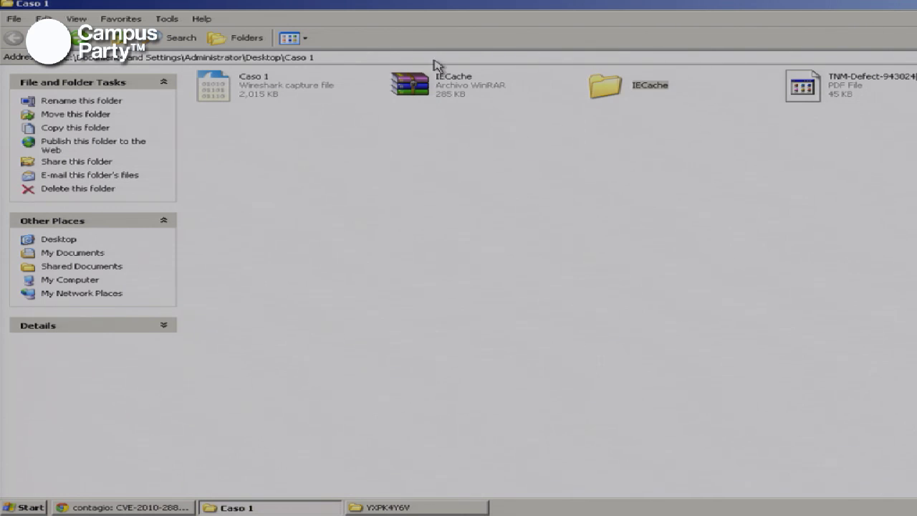
right_click(242, 3)
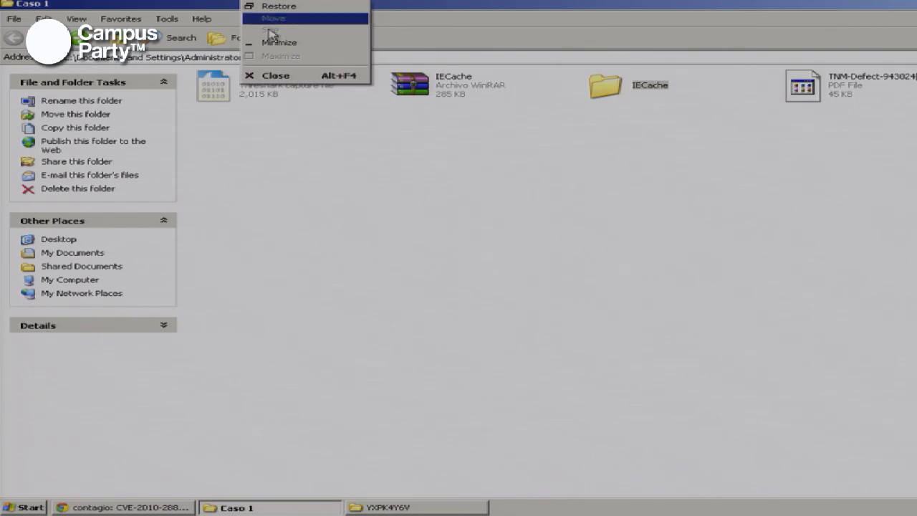
left_click(280, 75)
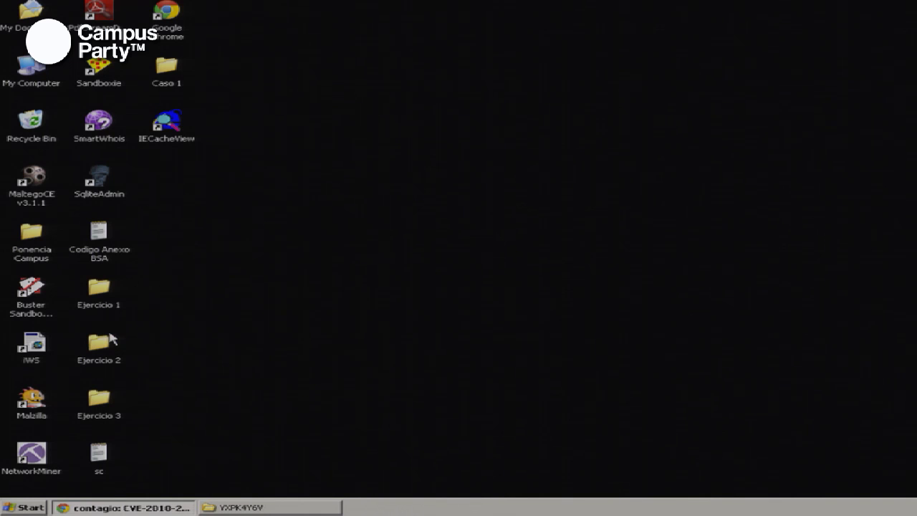
Open the Resultado analisis Shellcode image from the Ejercicio 1 folder and examine the shellcode's API calls in the maximized viewer
left_click(105, 339)
key("Up")
key("Return")
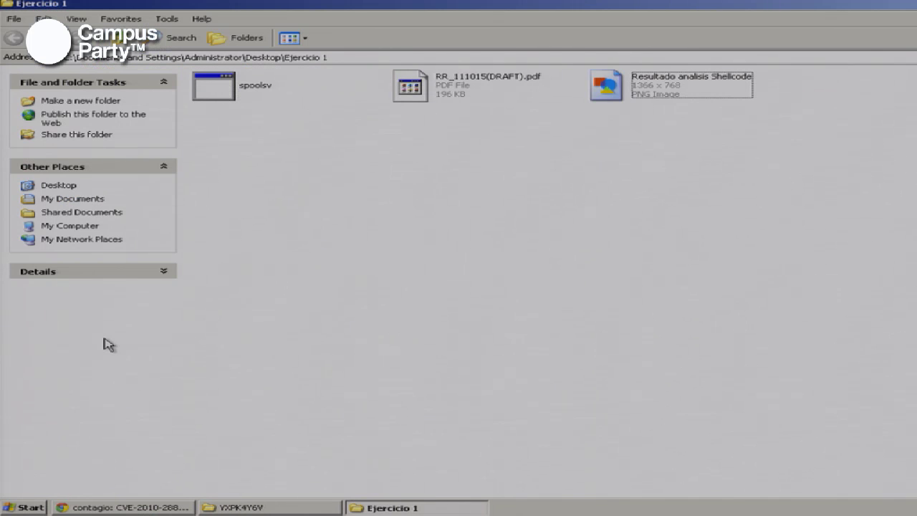
key("Right")
key("Return")
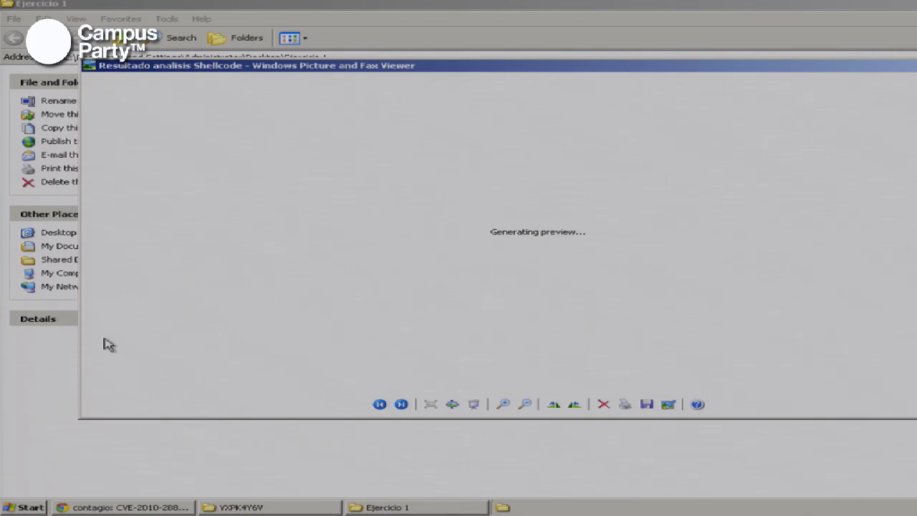
double_click(576, 67)
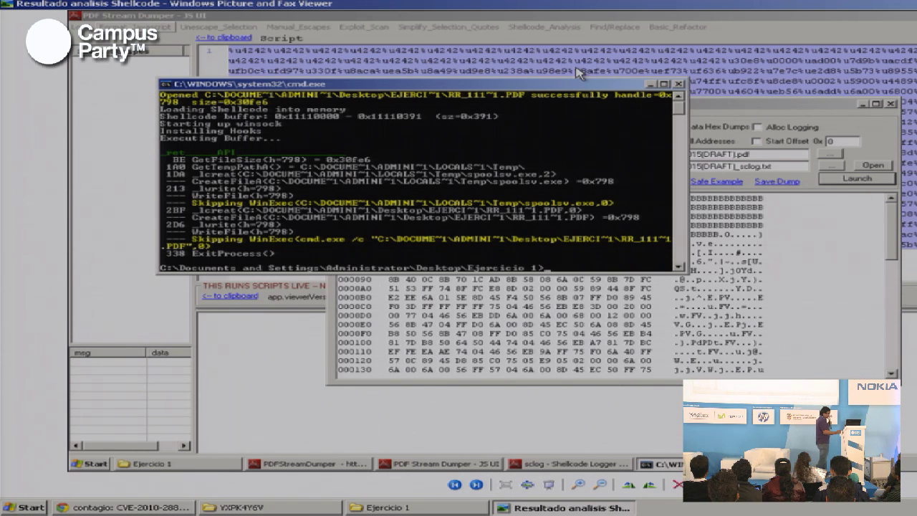
Restore the image viewer to its smaller window and close the Ejercicio 1 folder
left_click(891, 4)
right_click(784, 64)
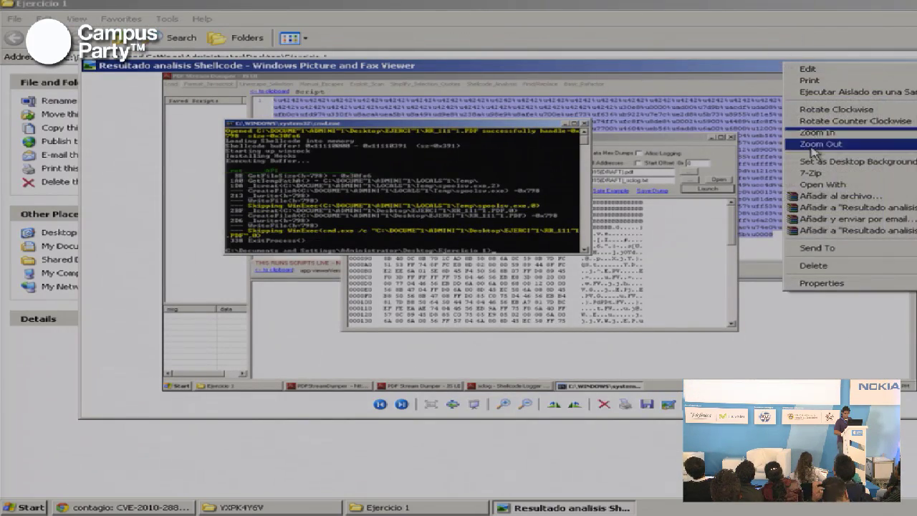
left_click(368, 7)
right_click(367, 7)
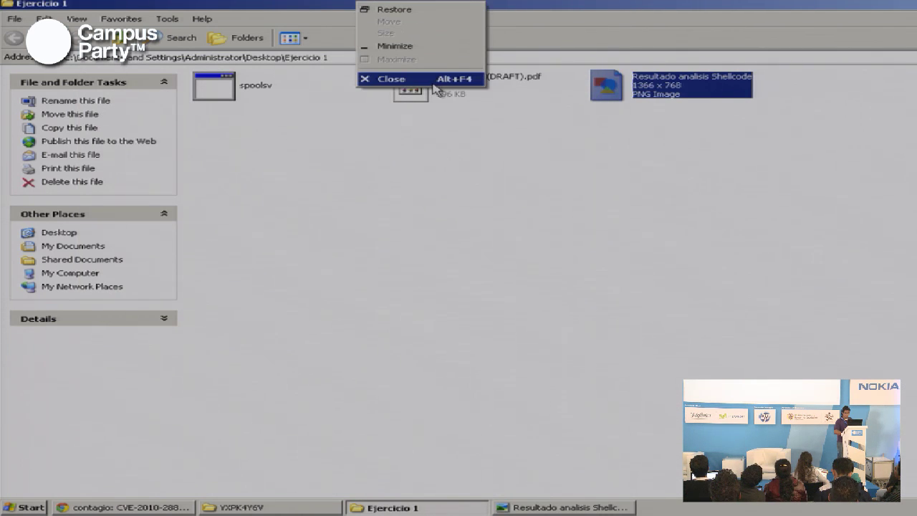
left_click(422, 79)
Maximize the shellcode analysis image once more, restore the viewer window, and close it
right_click(387, 72)
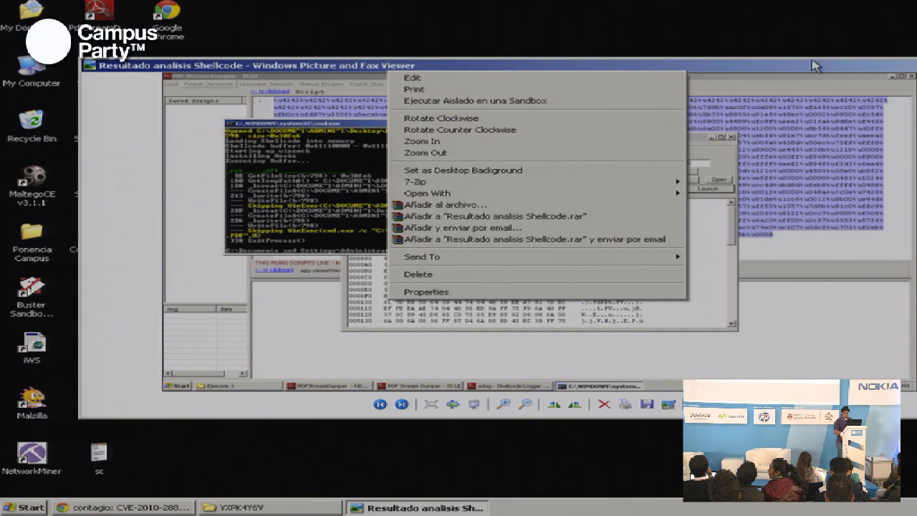
left_click(317, 476)
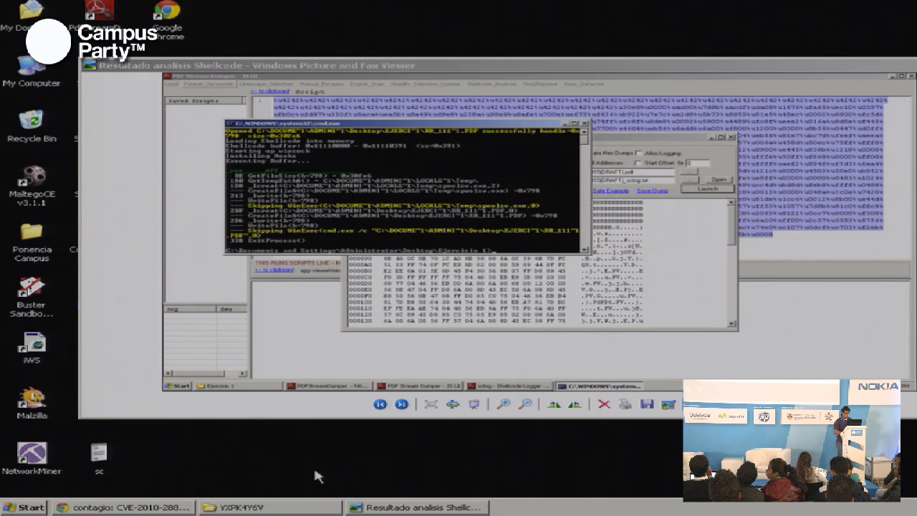
right_click(207, 76)
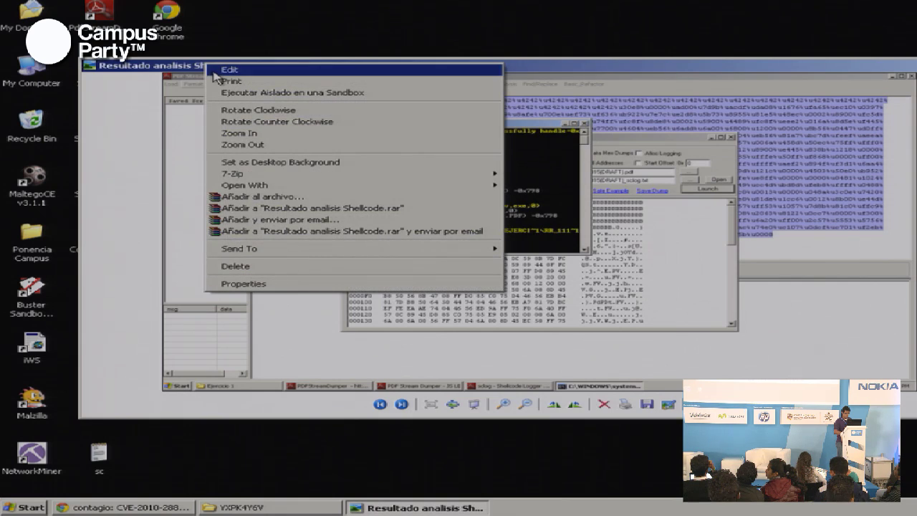
left_click(179, 71)
double_click(179, 68)
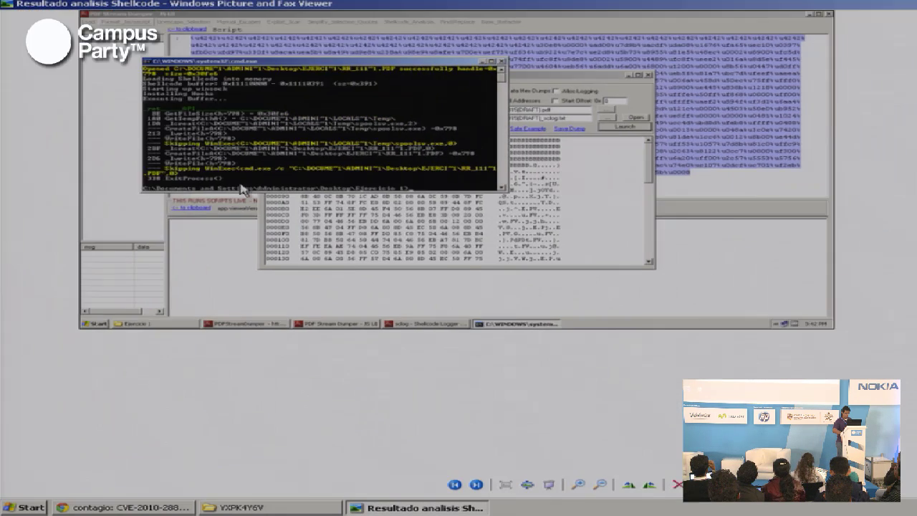
double_click(349, 8)
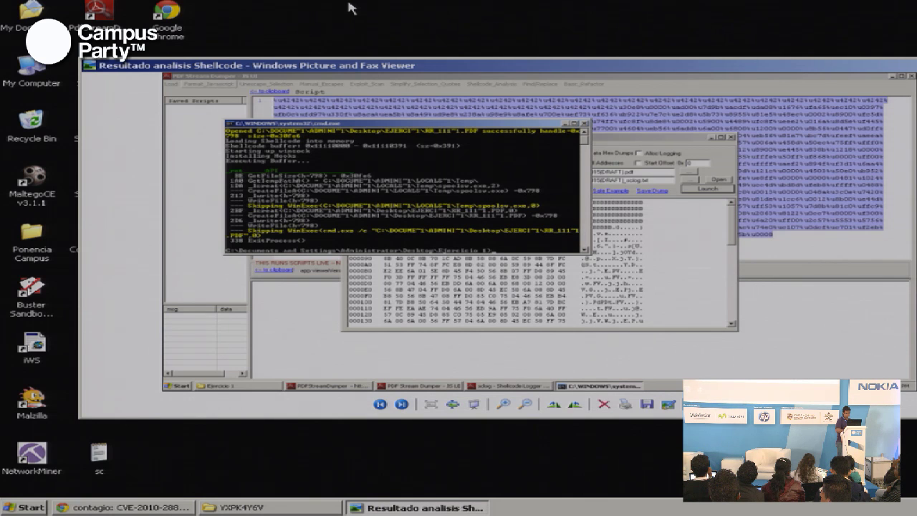
key("alt+F4")
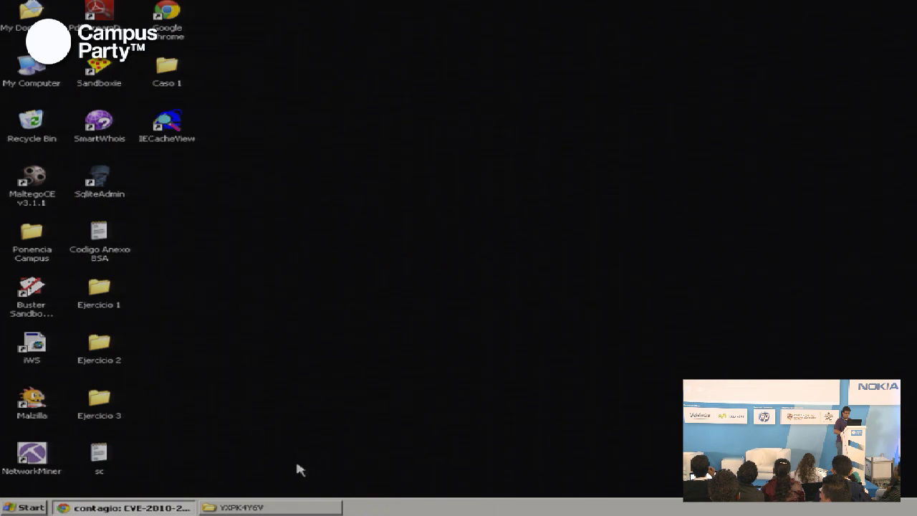
Select the Buster Sandboxie Analizer shortcut on the desktop
left_click(33, 305)
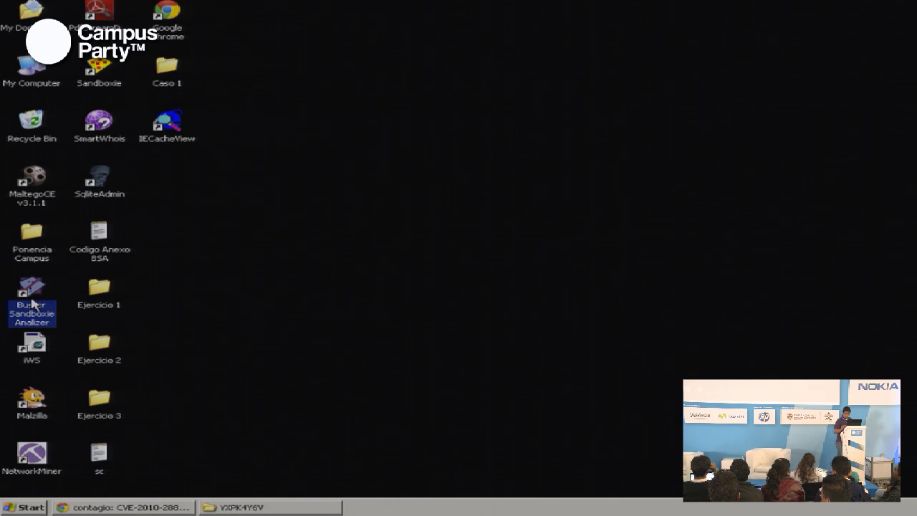